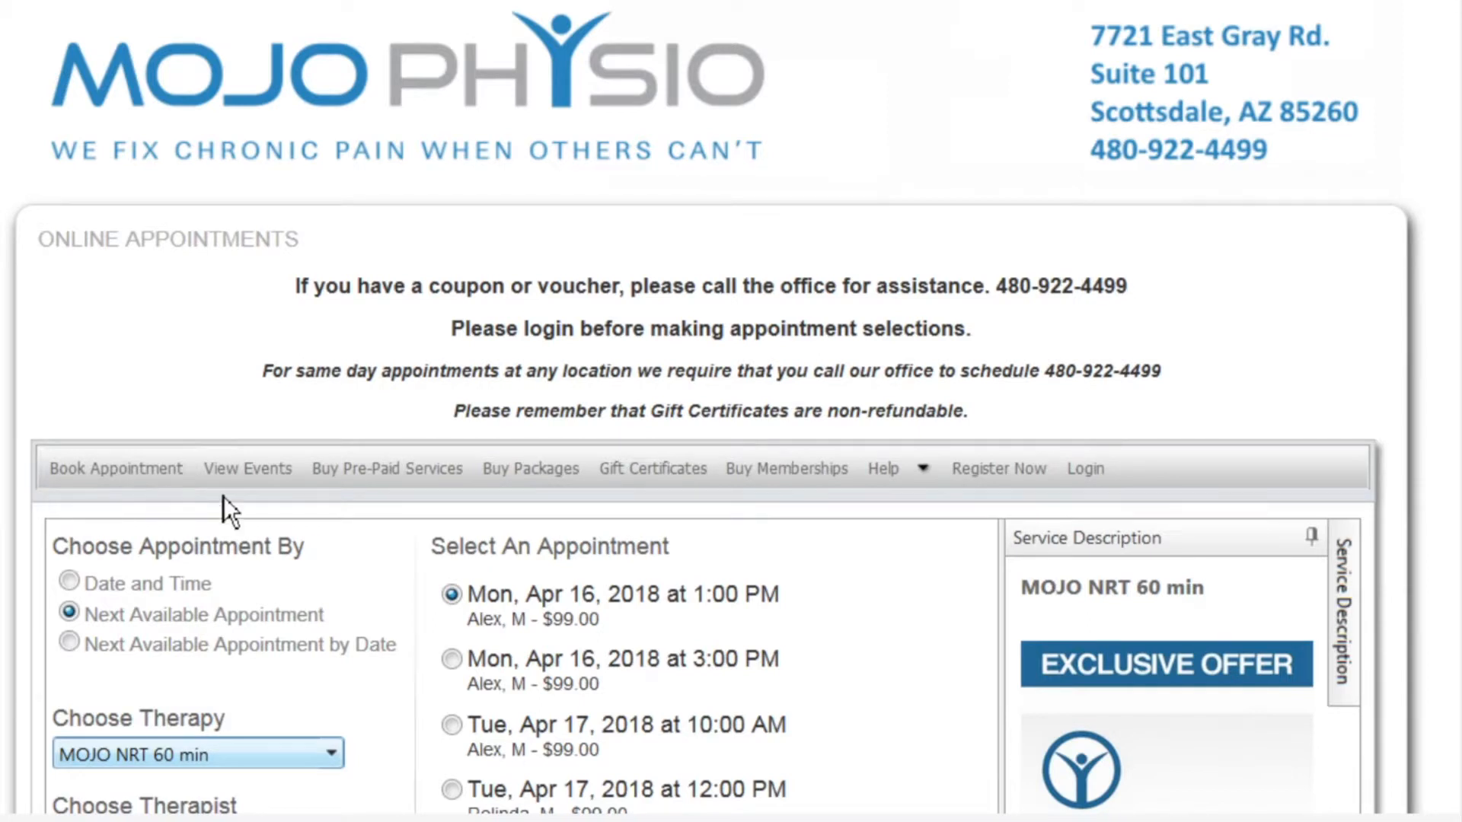
Log in to uSchedule by entering the test account's username and password
{"action": "left_click", "coordinate": [1085, 469]}
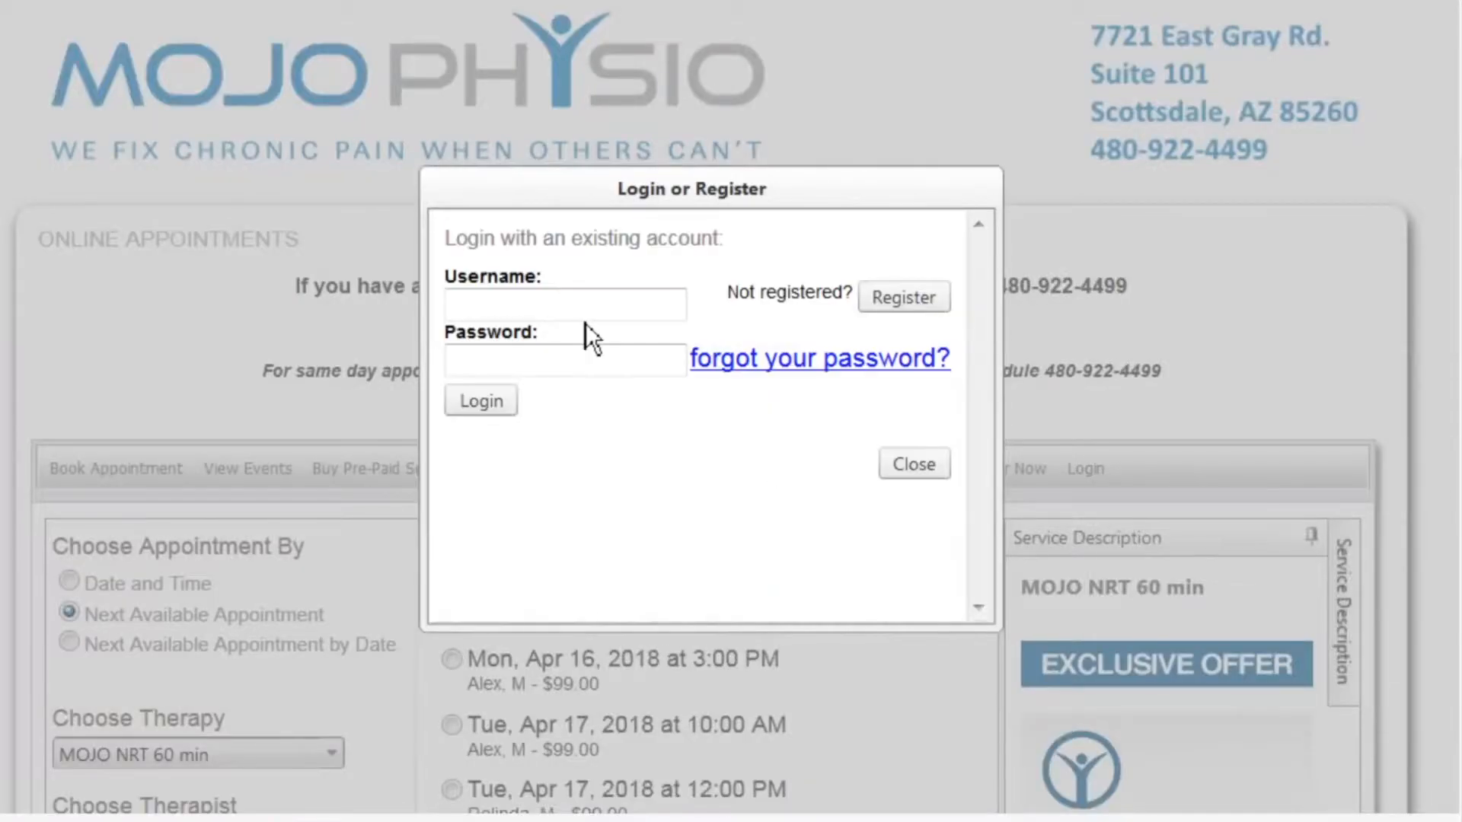
{"action": "left_click", "coordinate": [588, 318]}
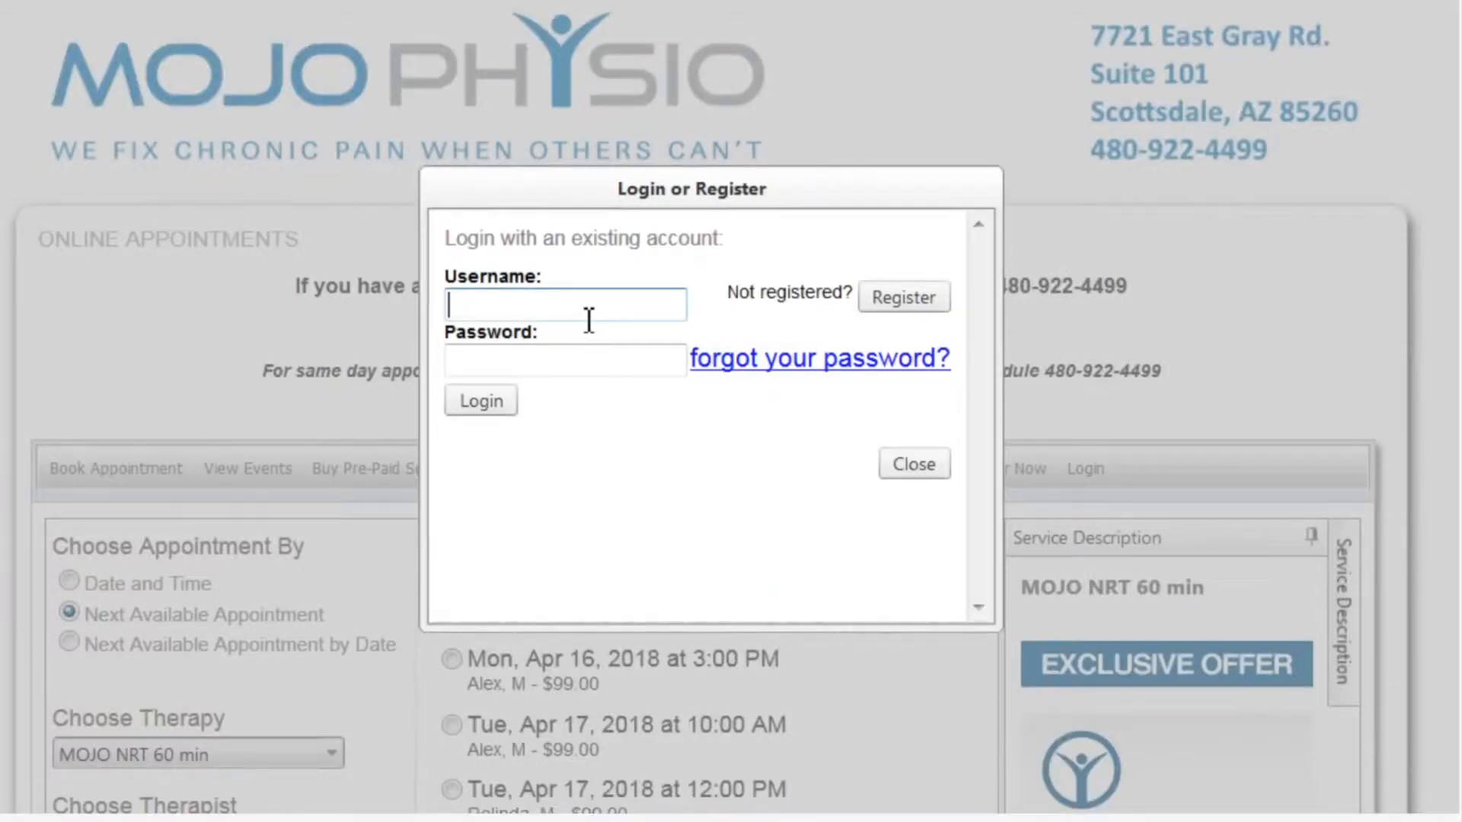
{"action": "left_click", "coordinate": [567, 357]}
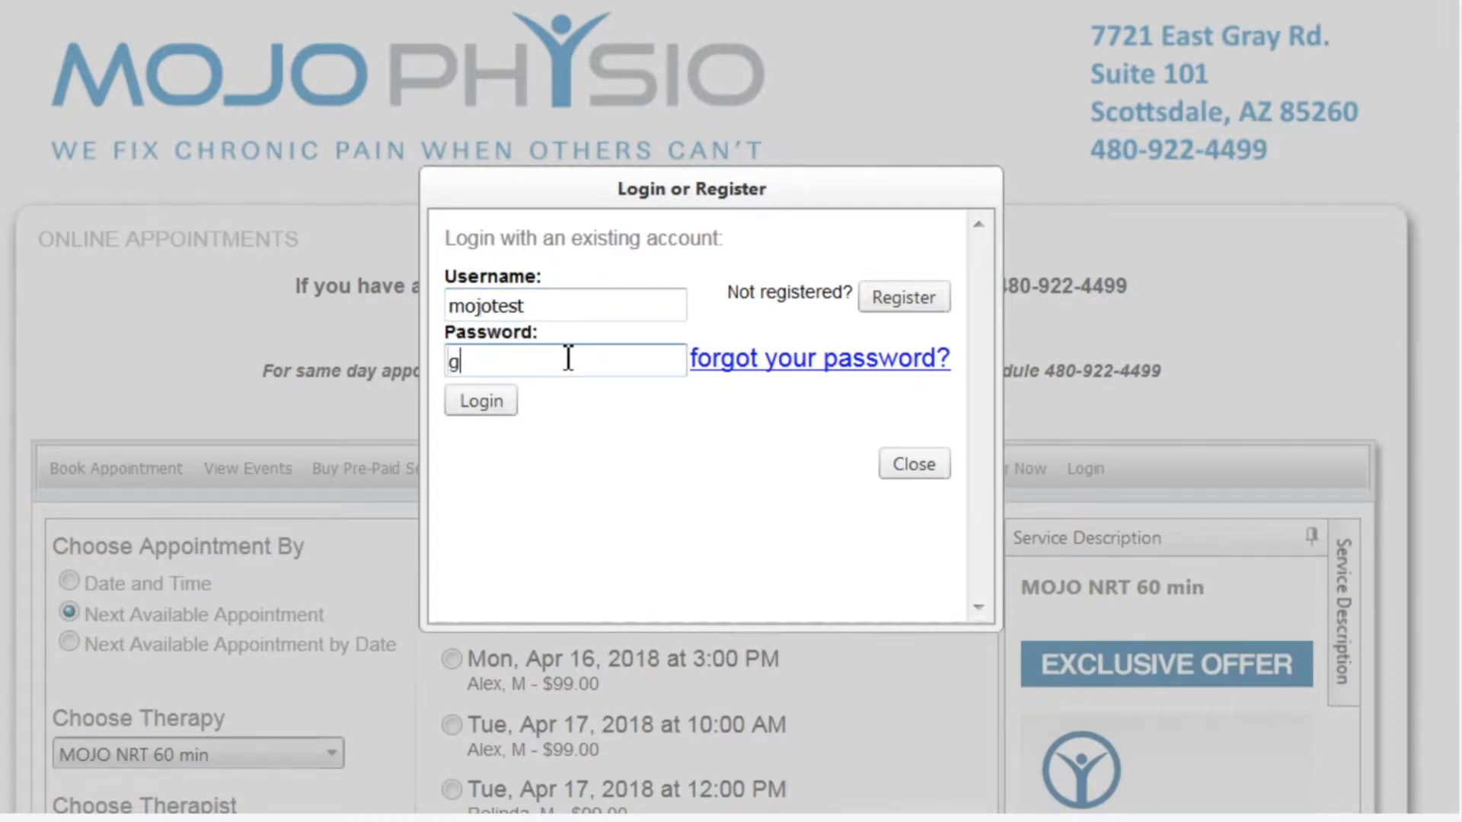
{"action": "left_click", "coordinate": [493, 402]}
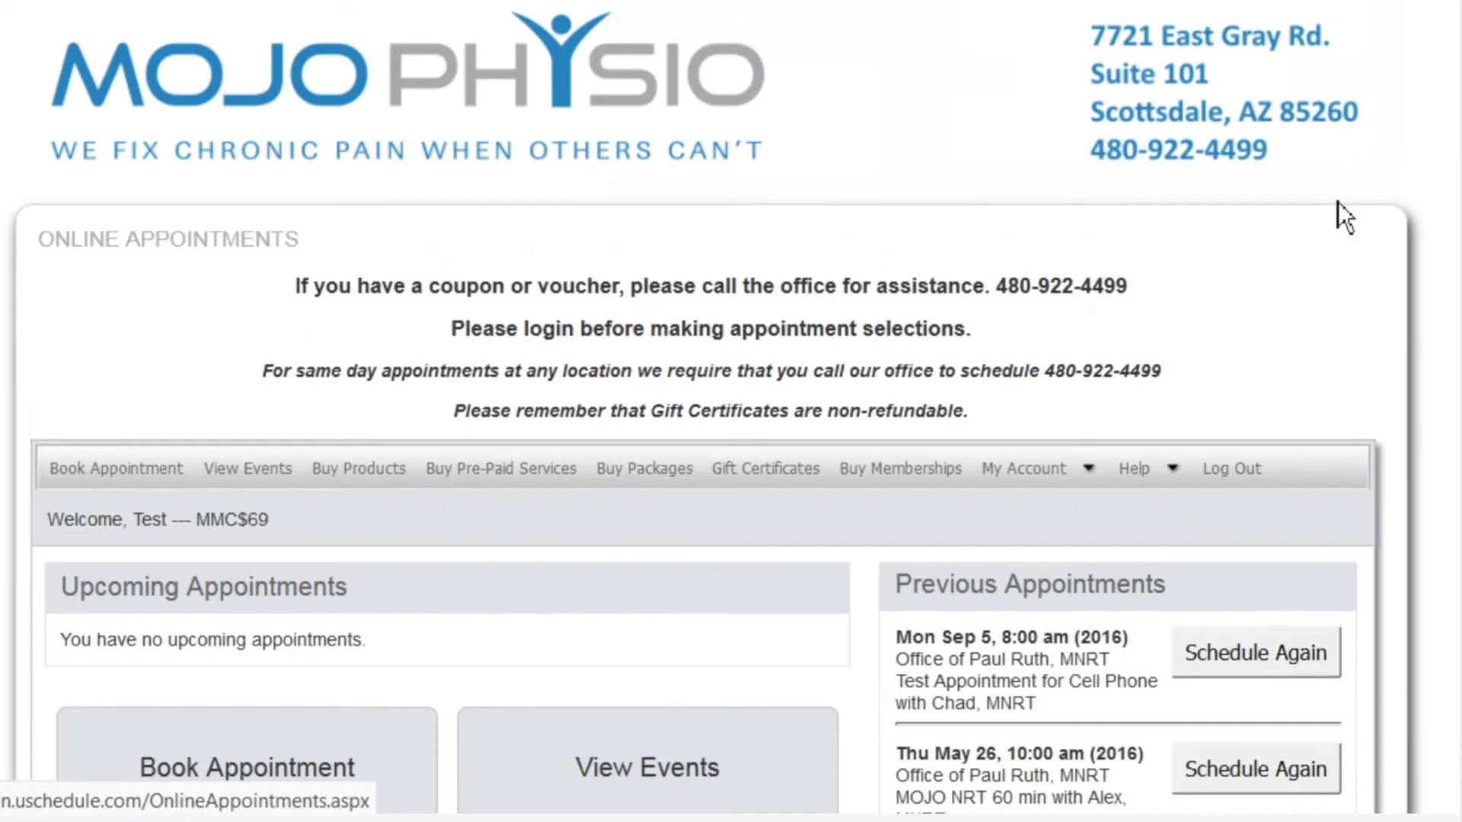
Scroll past Previous Appointments and start a new booking from the Book Appointment tile
{"action": "scroll", "coordinate": [1364, 187], "scroll_direction": "down", "scroll_amount": 2}
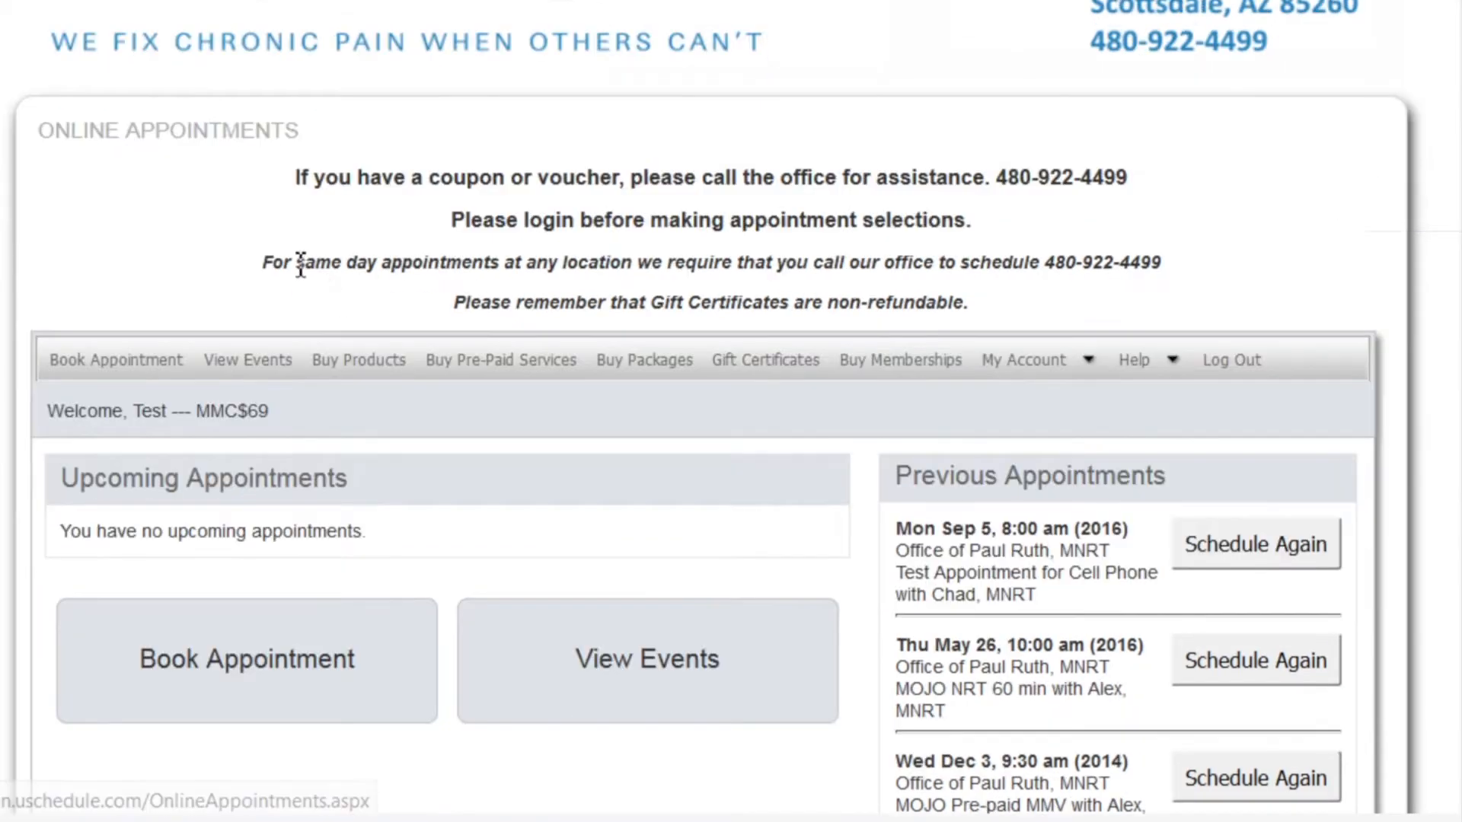
{"action": "scroll", "coordinate": [217, 232], "scroll_direction": "down", "scroll_amount": 2}
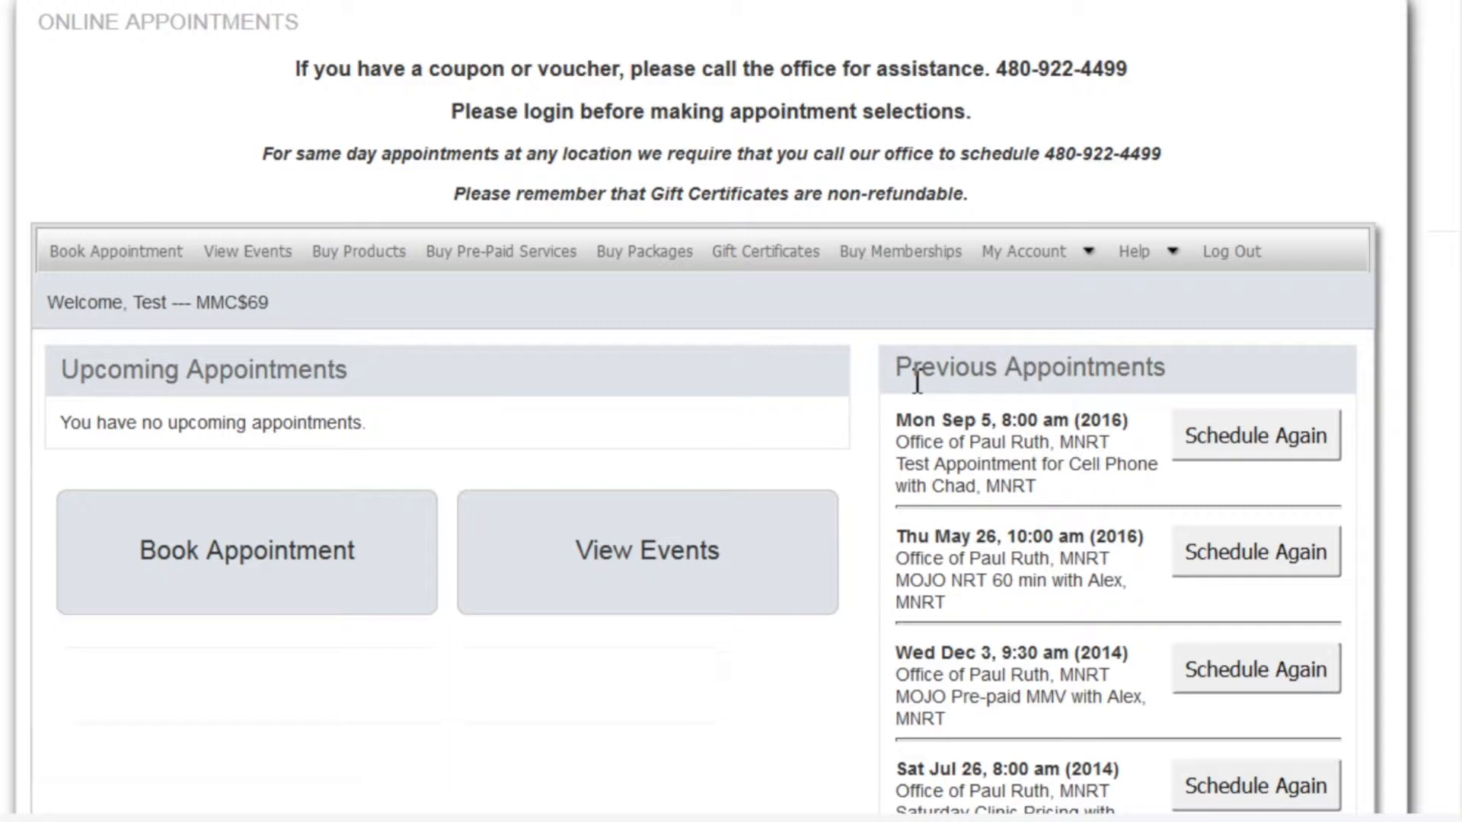
{"action": "scroll", "coordinate": [1250, 377], "scroll_direction": "down", "scroll_amount": 3}
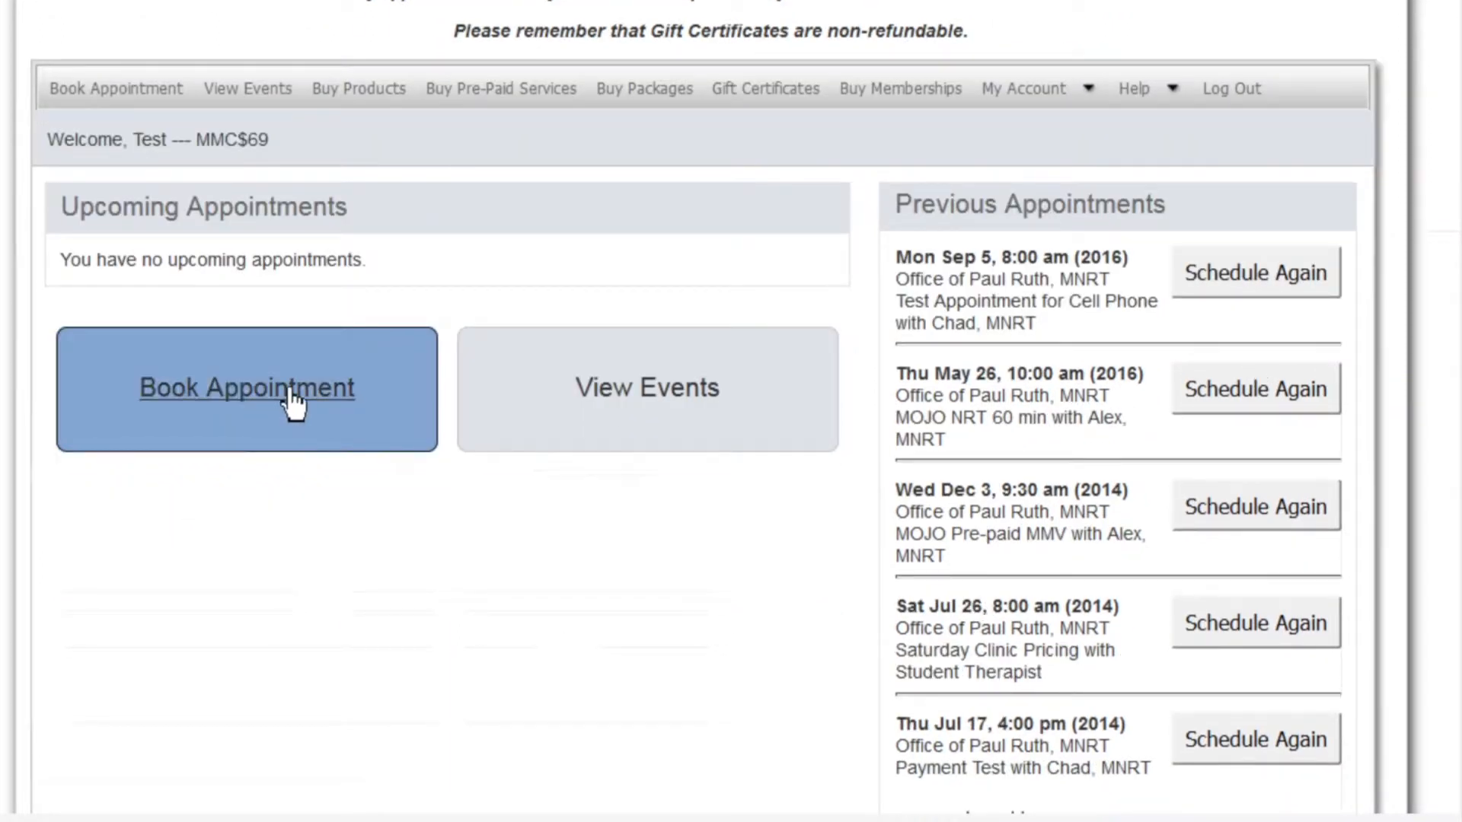
{"action": "left_click", "coordinate": [295, 403]}
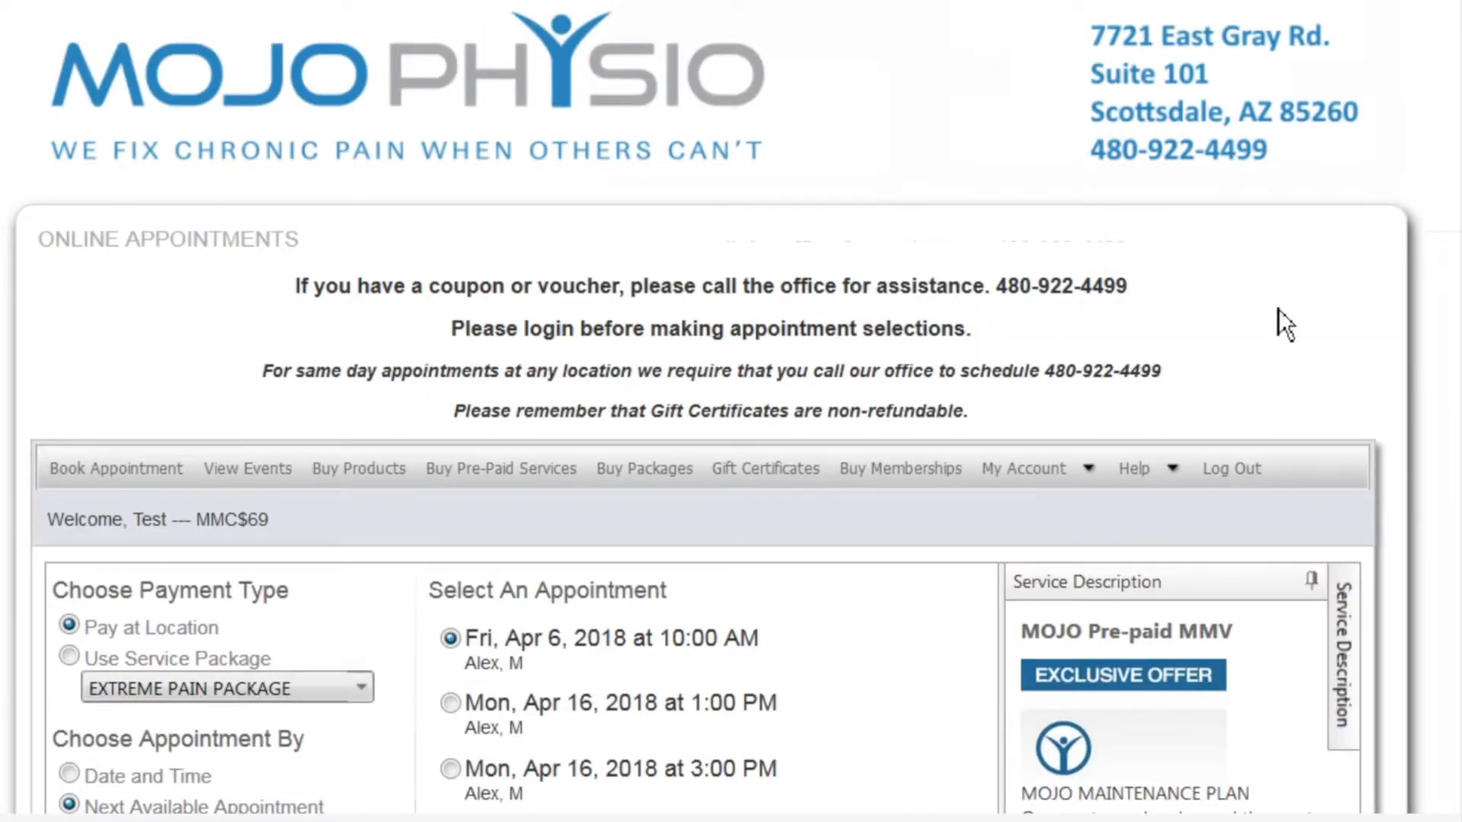
Choose MOJO Pre-paid MMV in Choose Therapy, replacing the initially picked MOJO NRT 60 min
{"action": "scroll", "coordinate": [1279, 309], "scroll_direction": "down", "scroll_amount": 4}
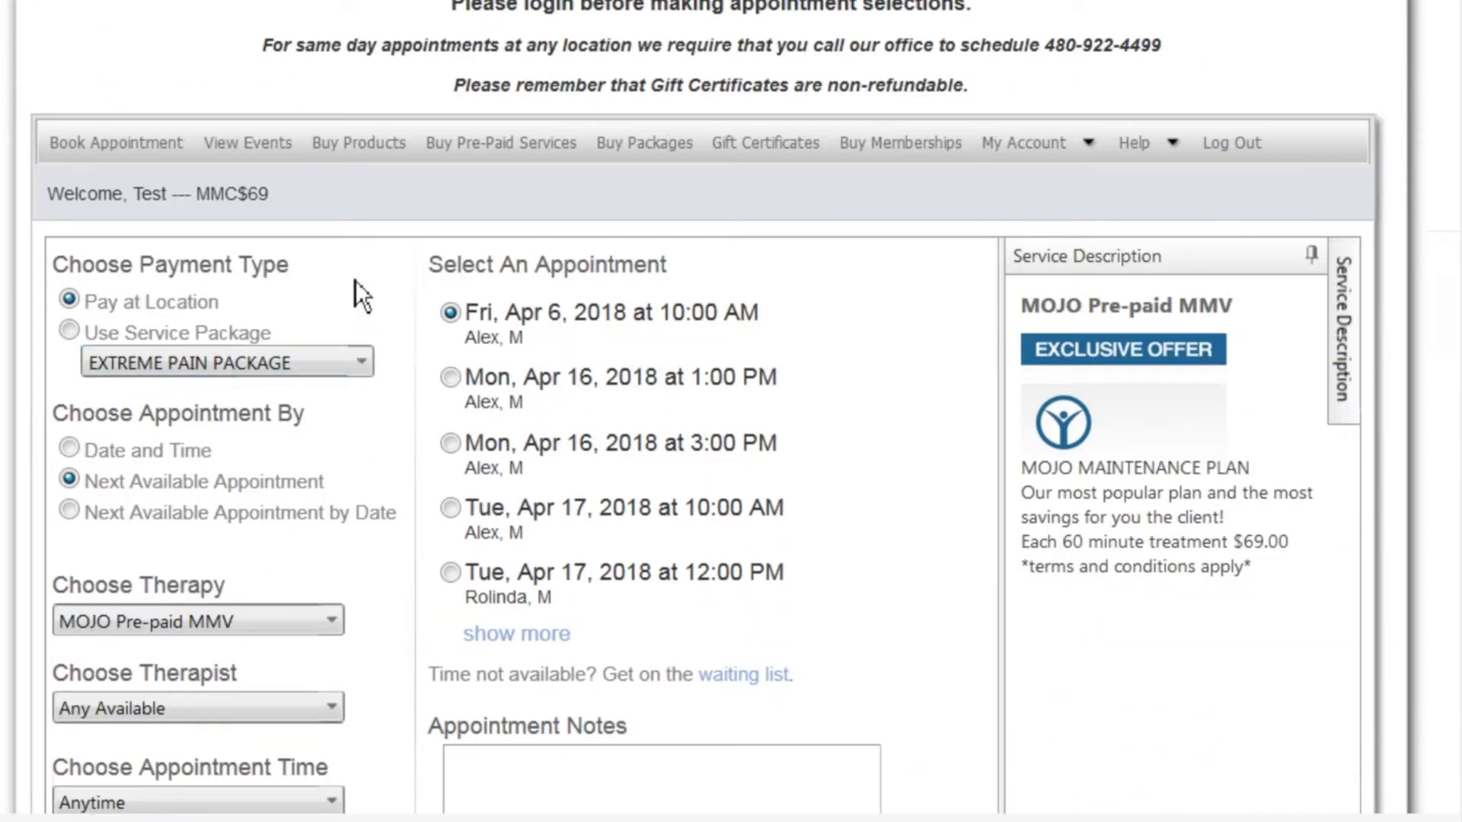
{"action": "scroll", "coordinate": [355, 282], "scroll_direction": "down", "scroll_amount": 1}
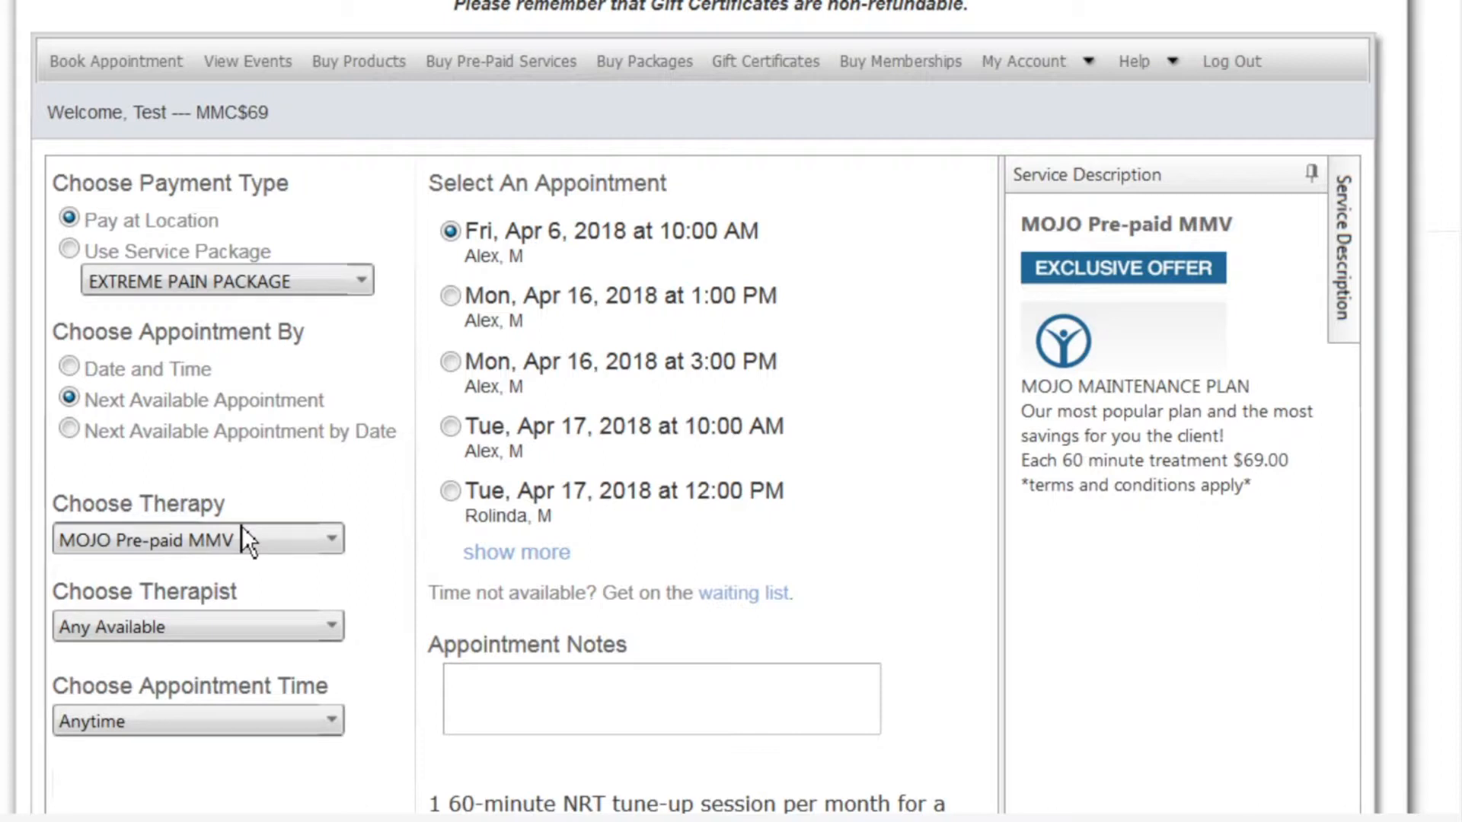
{"action": "left_click", "coordinate": [328, 543]}
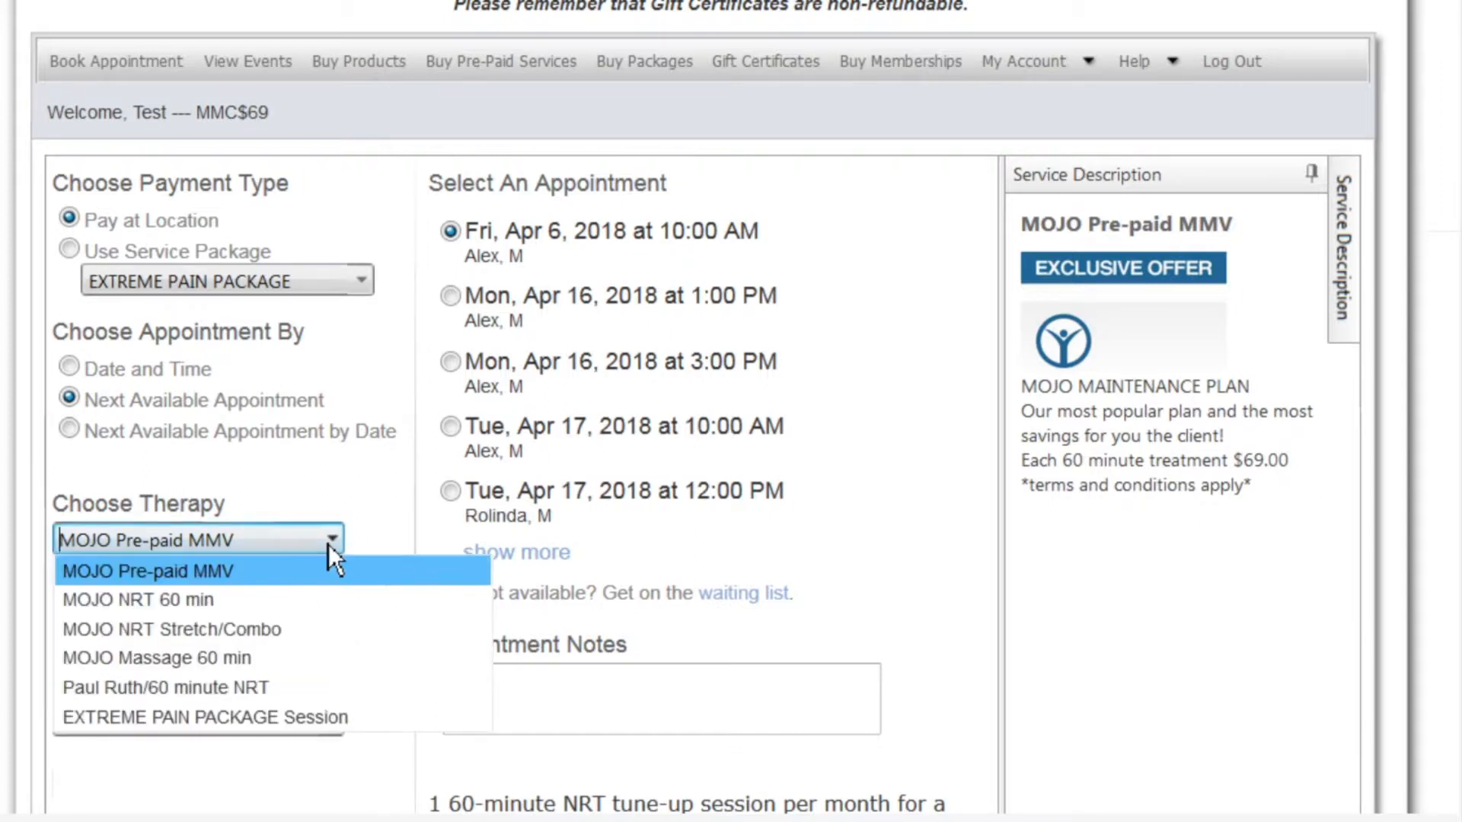
{"action": "left_click", "coordinate": [229, 612]}
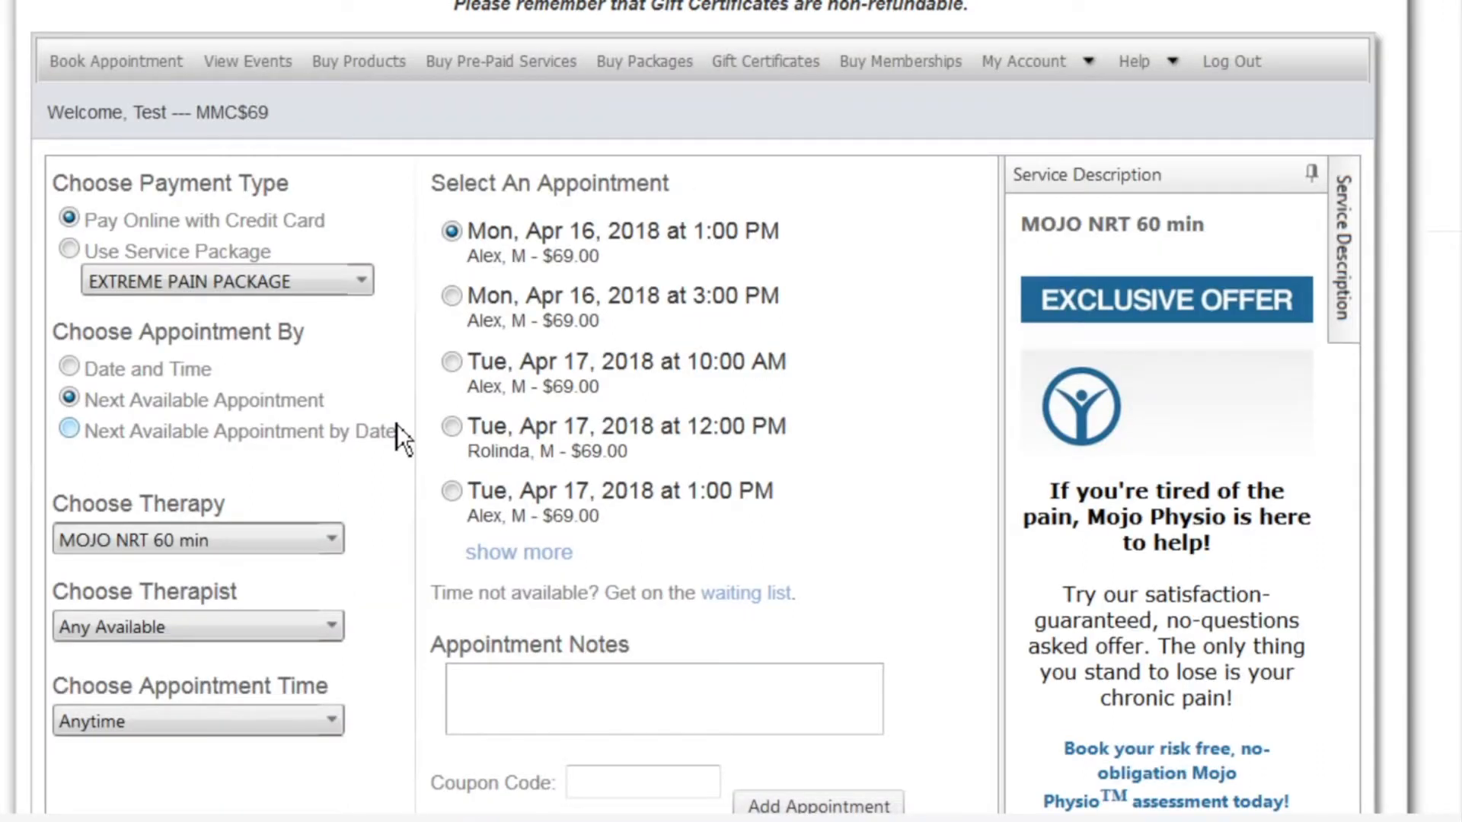
{"action": "left_click", "coordinate": [336, 550]}
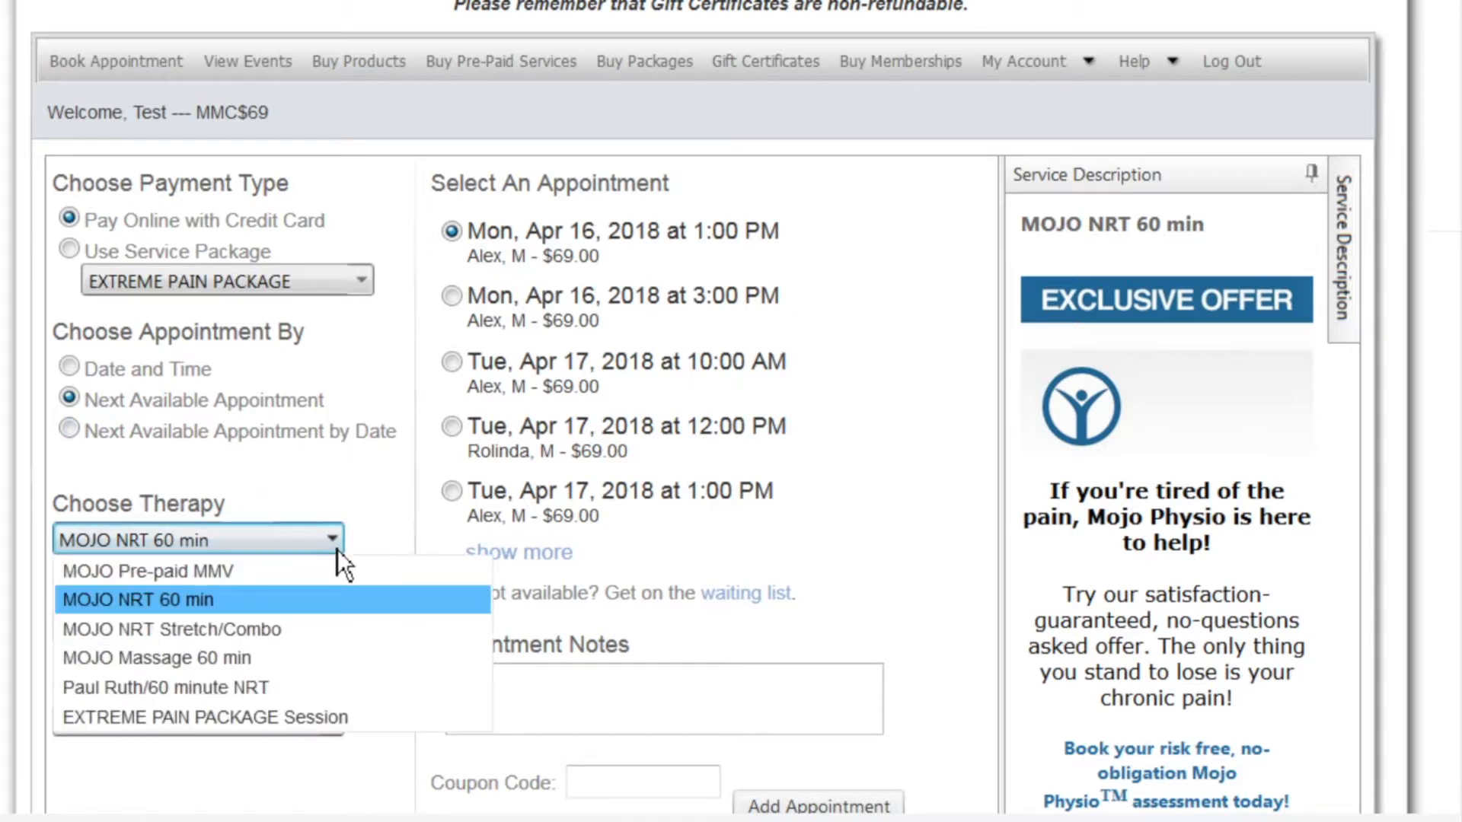
{"action": "left_click", "coordinate": [273, 575]}
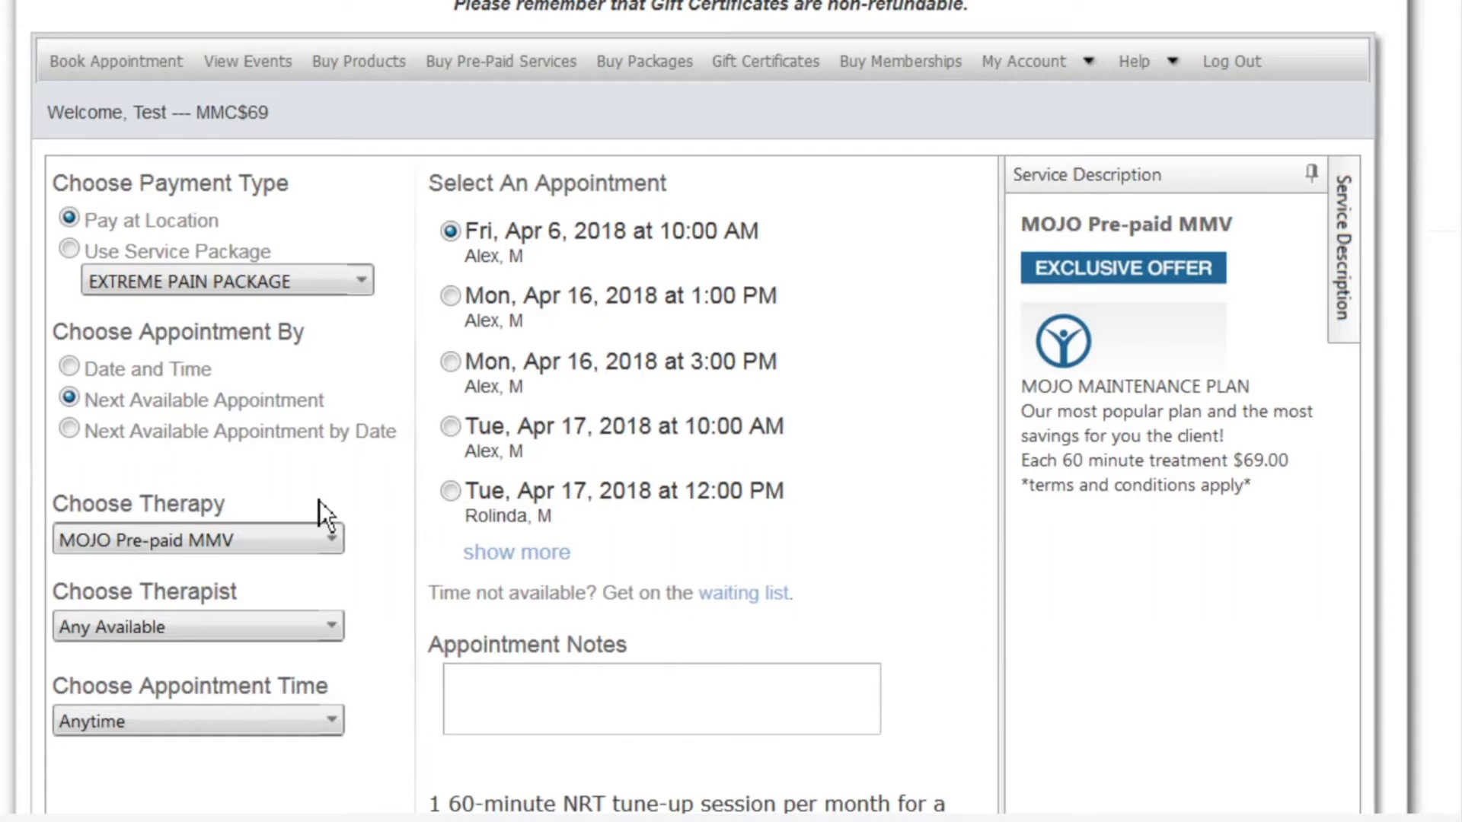
{"action": "scroll", "coordinate": [194, 504], "scroll_direction": "down", "scroll_amount": 2}
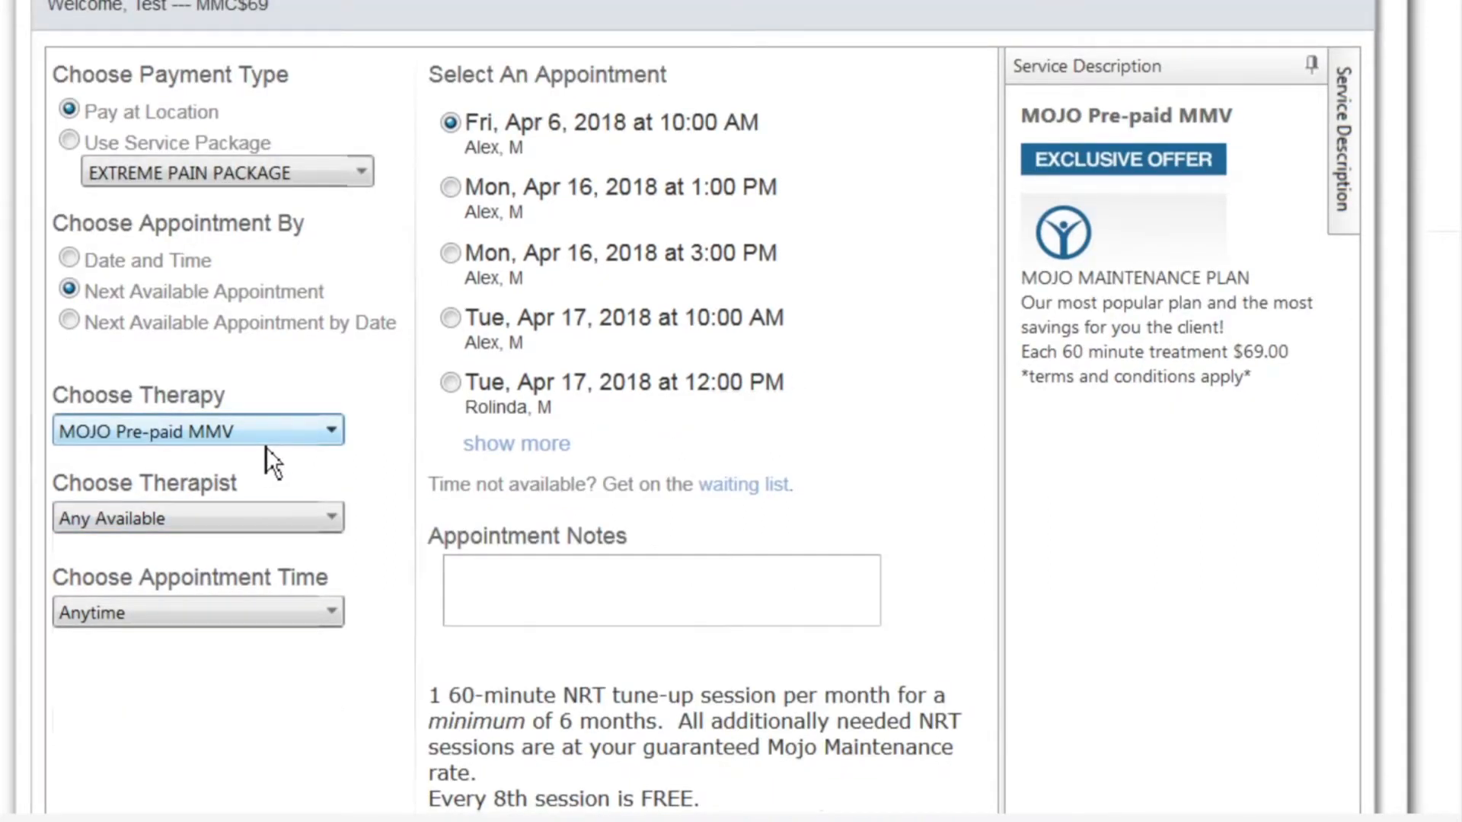
{"action": "left_click", "coordinate": [327, 532]}
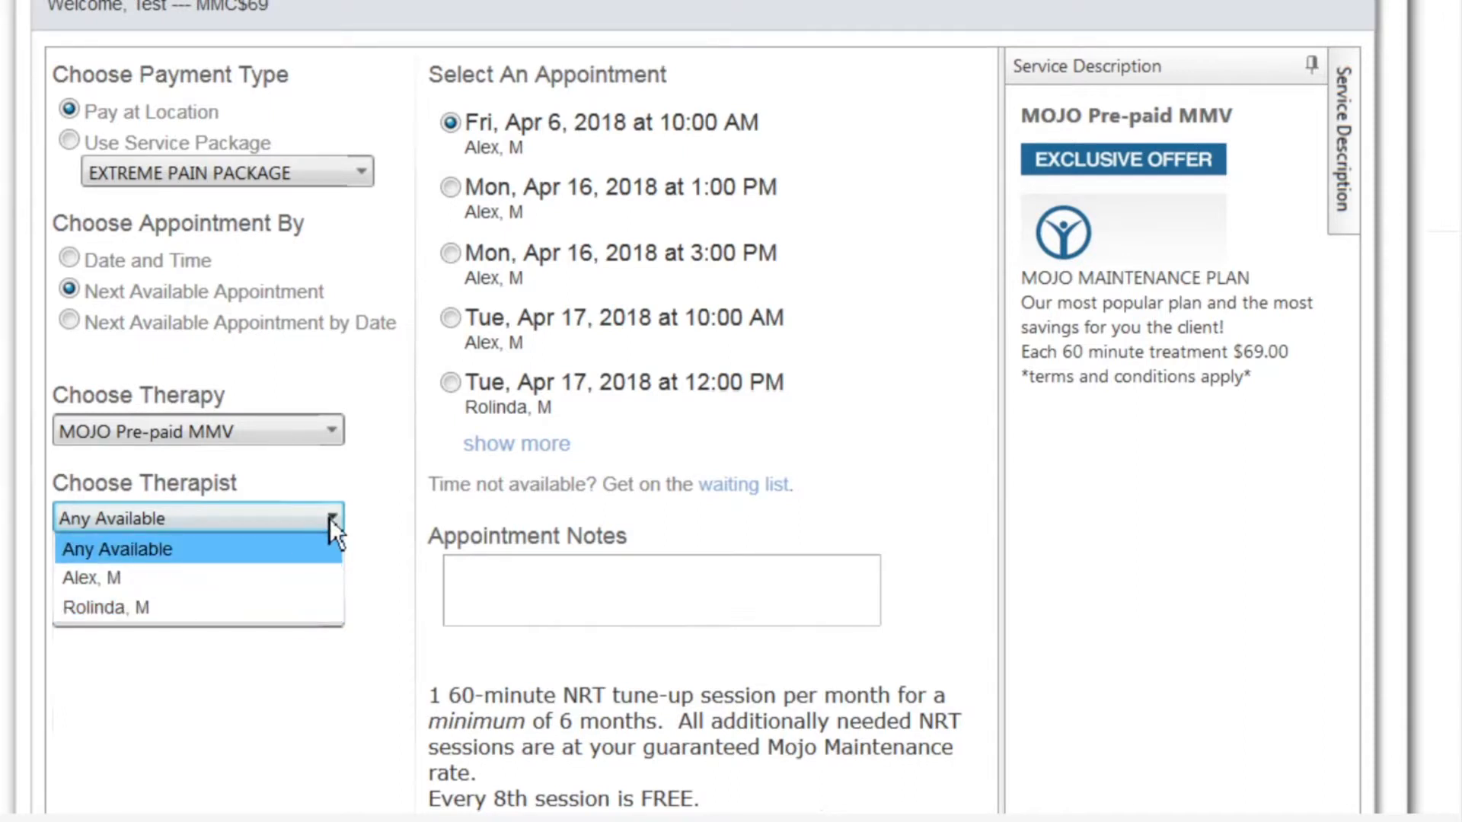
{"action": "left_click", "coordinate": [329, 518]}
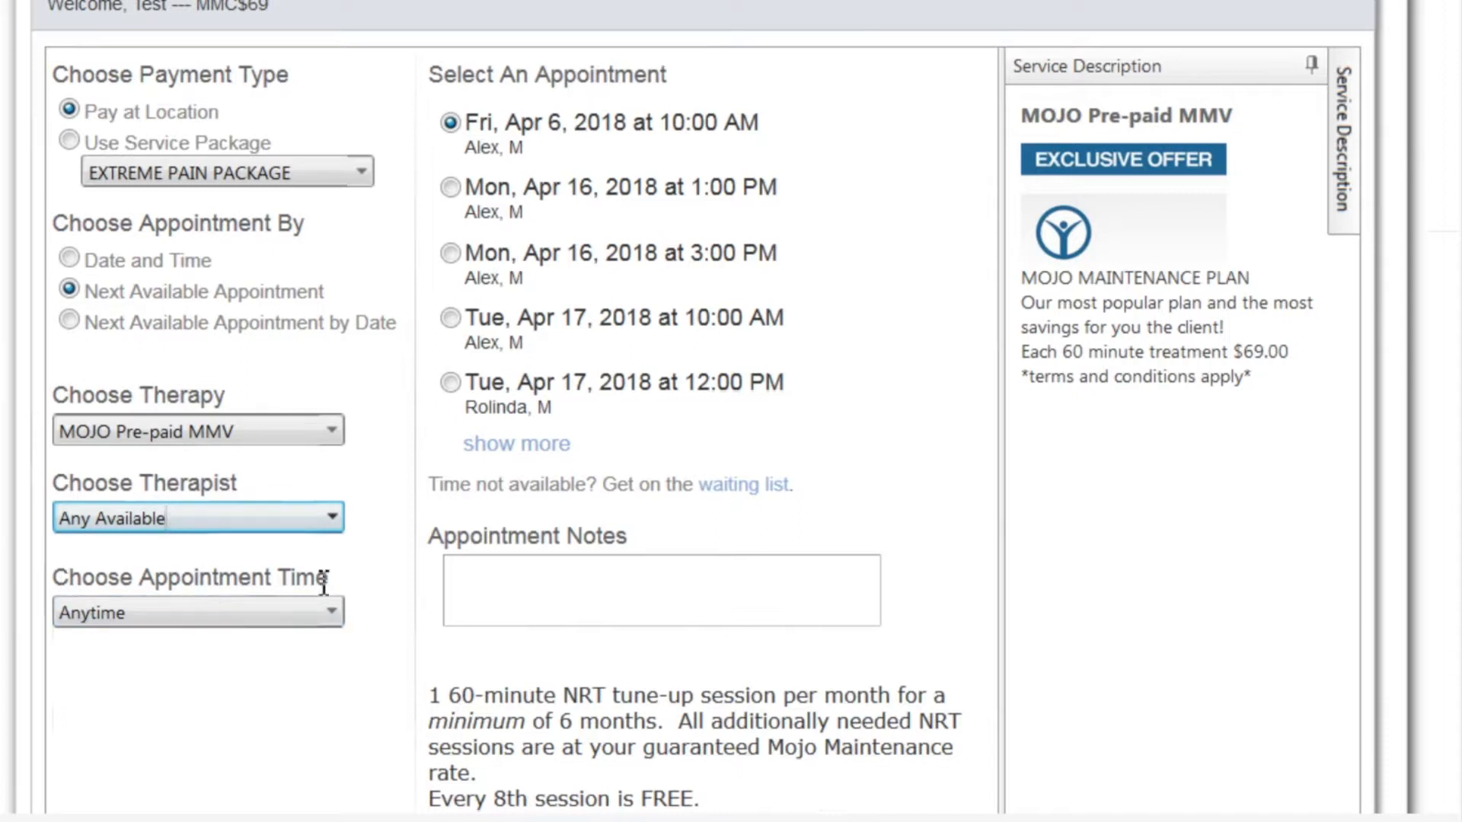
{"action": "left_click", "coordinate": [332, 614]}
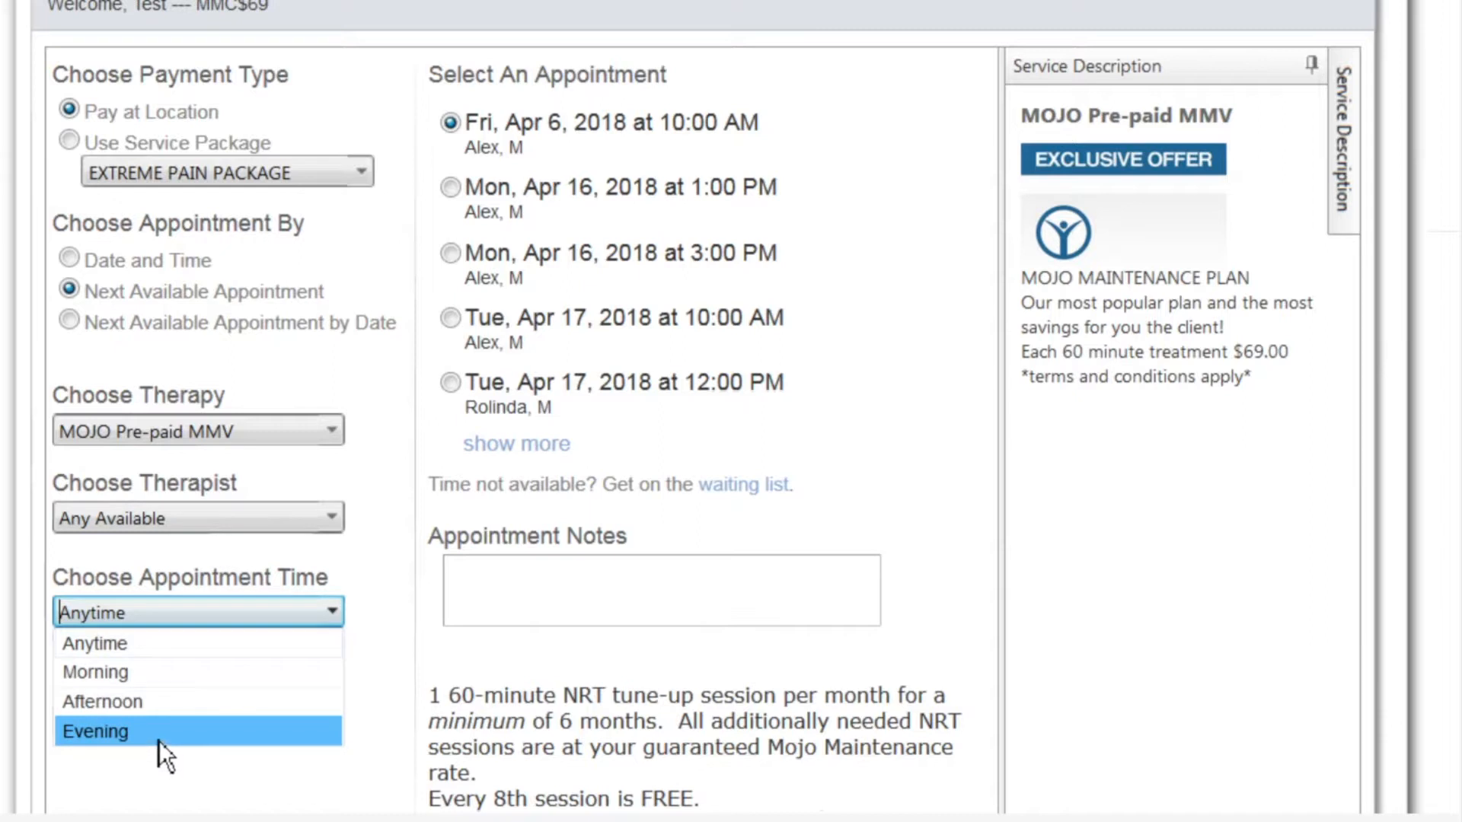
{"action": "left_click", "coordinate": [102, 653]}
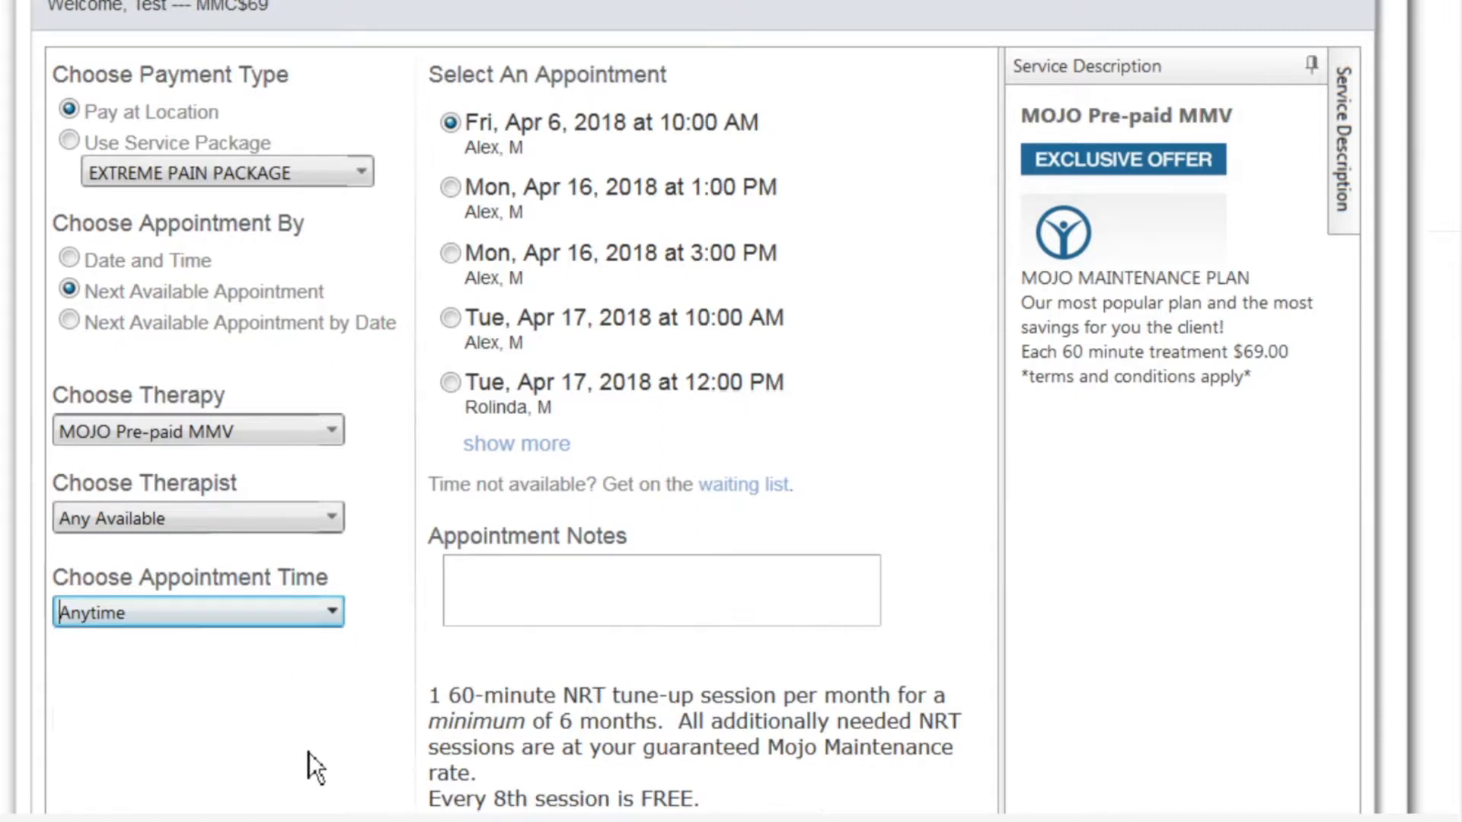
{"action": "scroll", "coordinate": [813, 529], "scroll_direction": "up", "scroll_amount": 1}
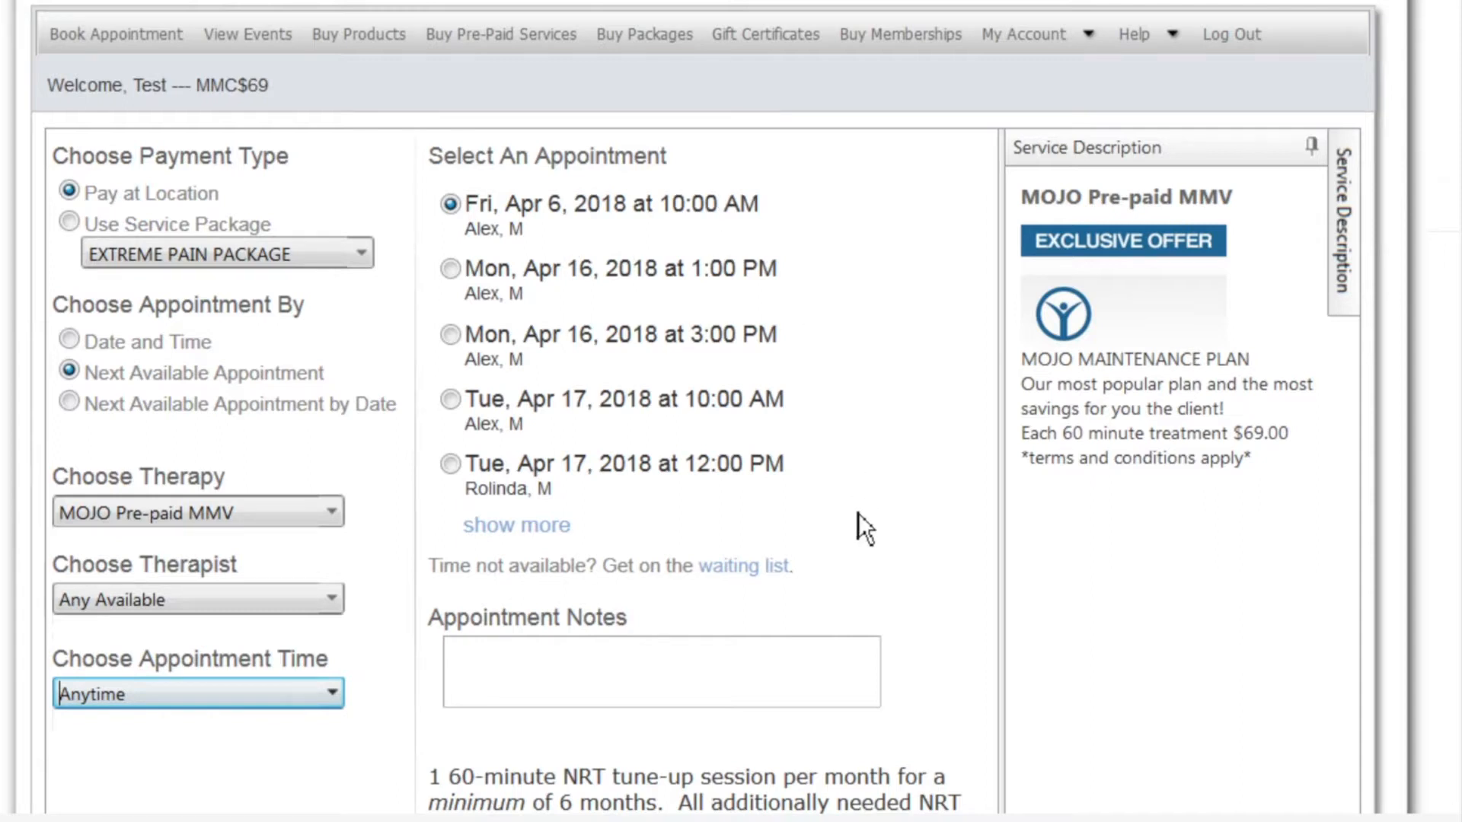
Select the Tue, Apr 17, 2018 10:00 AM slot and leave Appointment Notes blank after erasing a drafted note
{"action": "left_click", "coordinate": [455, 404]}
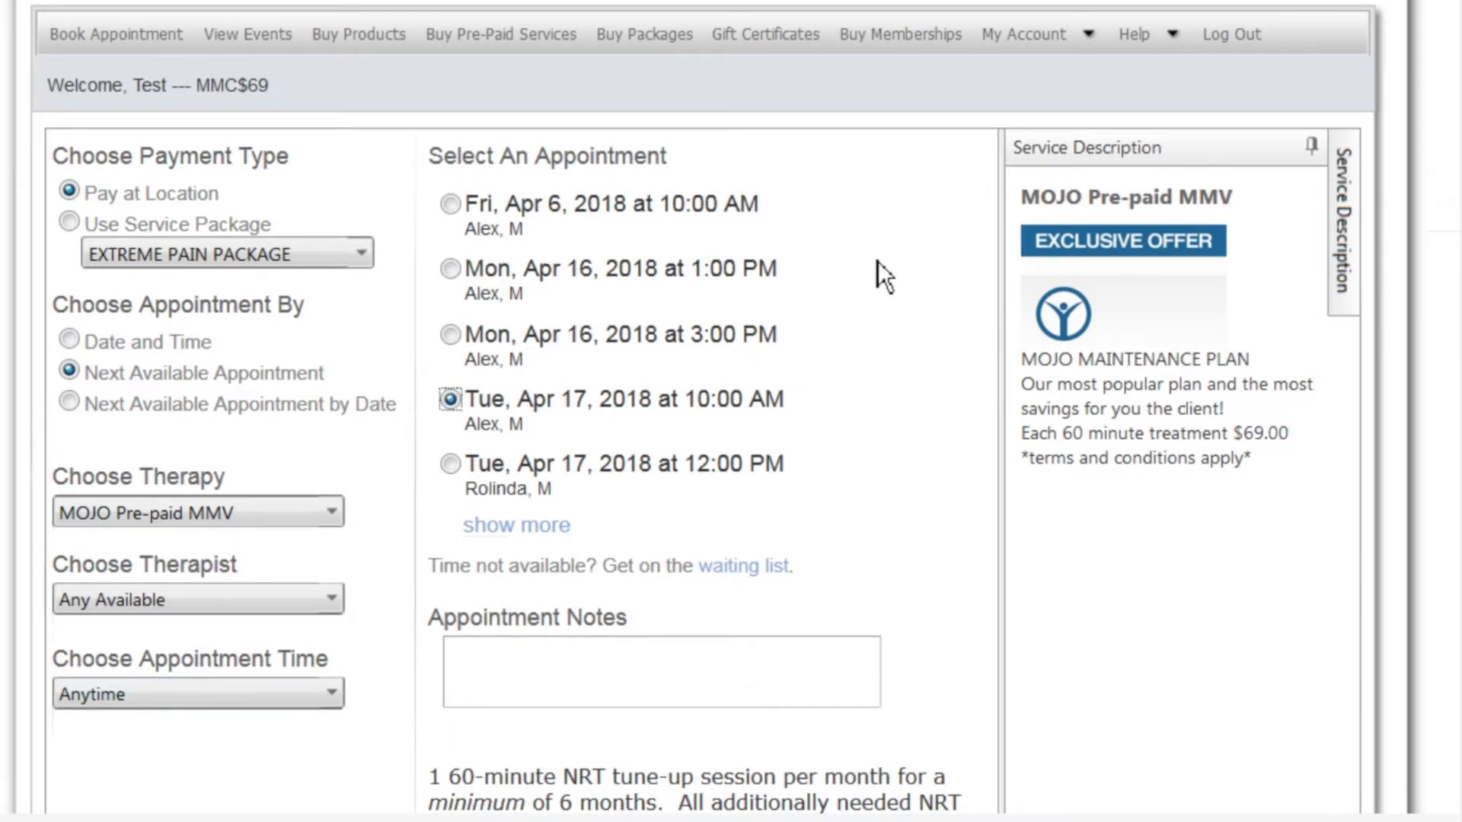
{"action": "scroll", "coordinate": [877, 265], "scroll_direction": "down", "scroll_amount": 5}
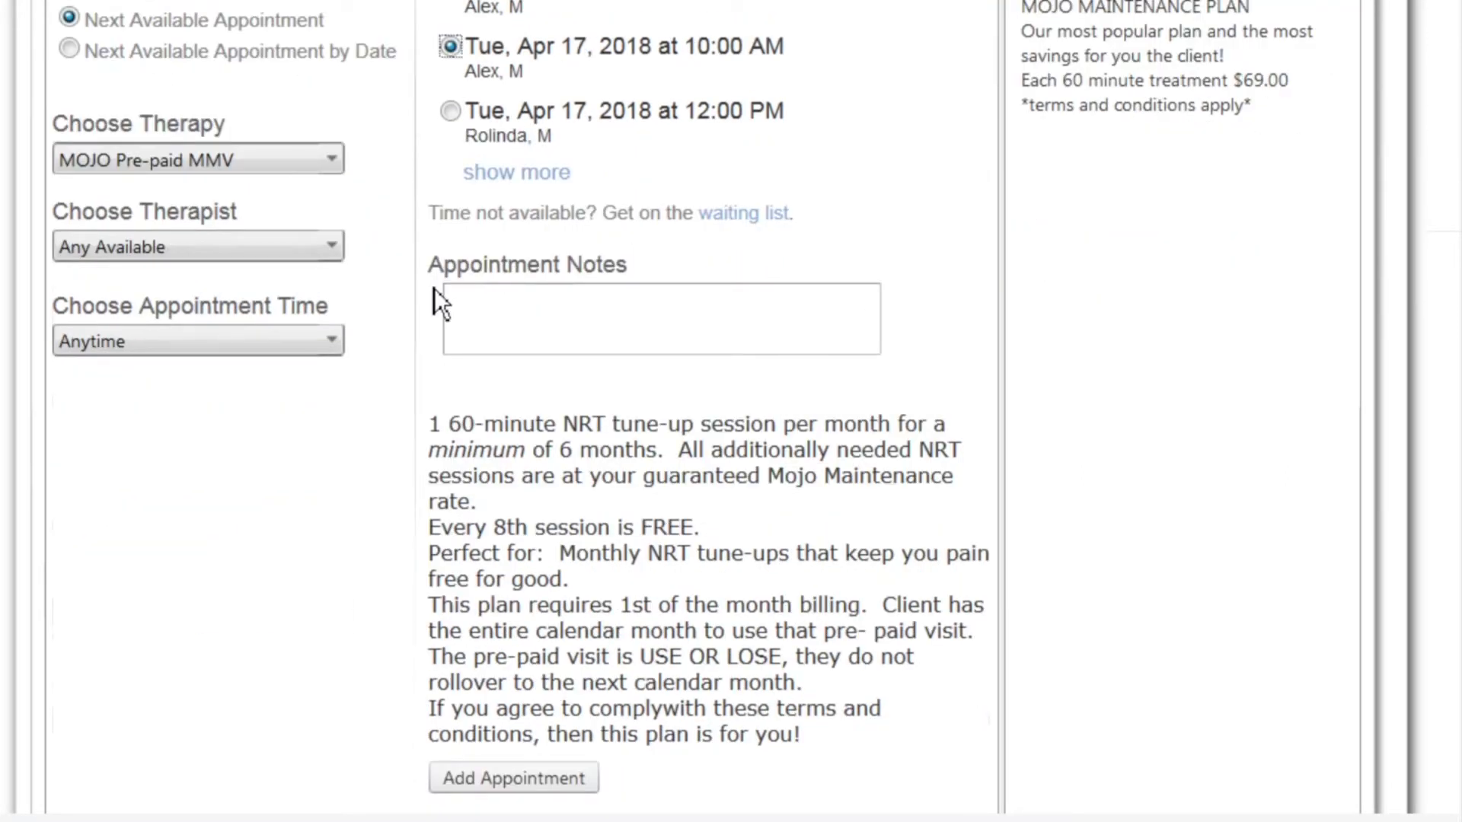
{"action": "left_click", "coordinate": [477, 291]}
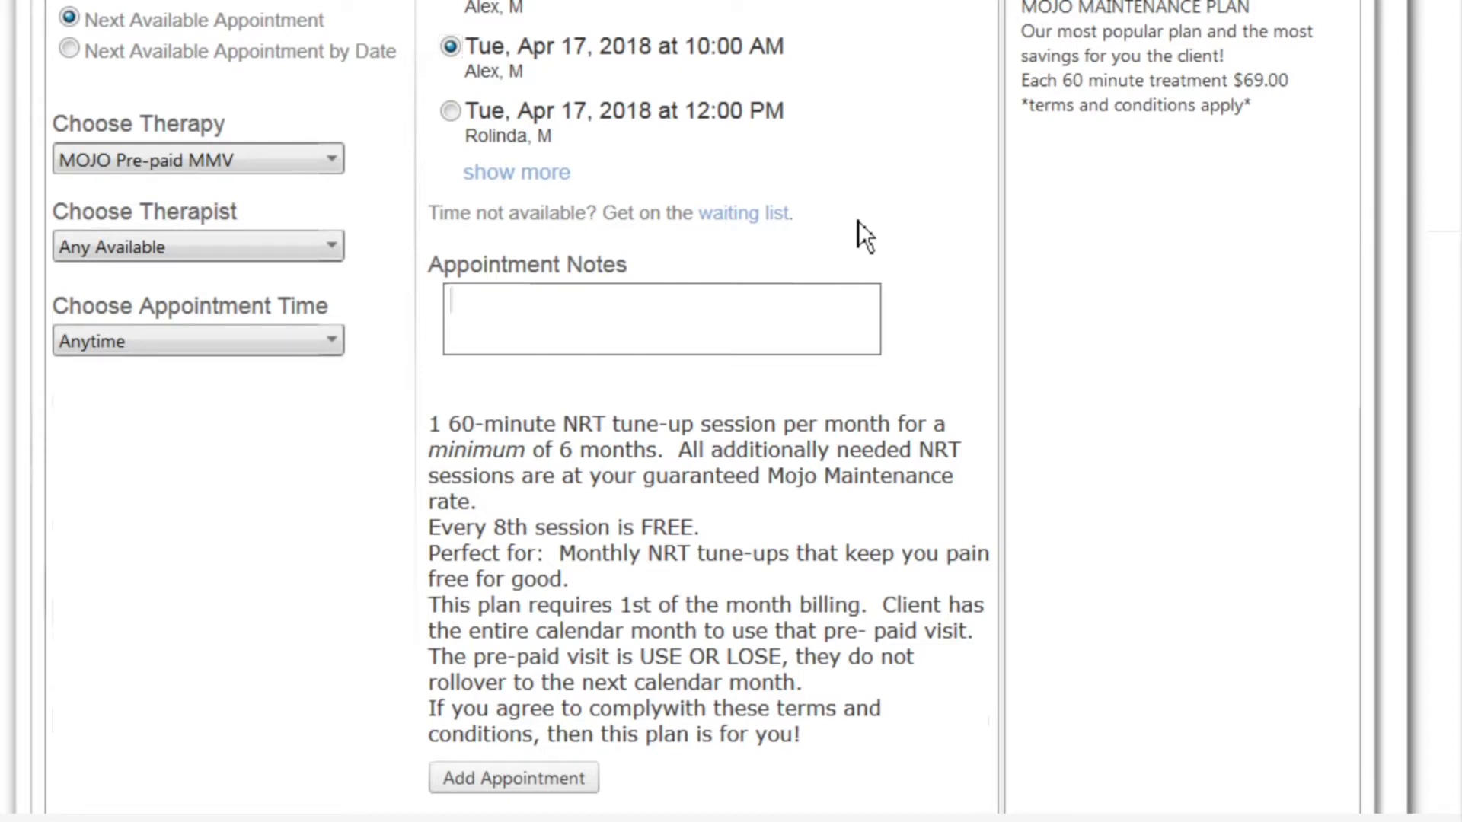
{"action": "type", "text": "shoulder is bothering me."}
{"action": "key", "text": "Return"}
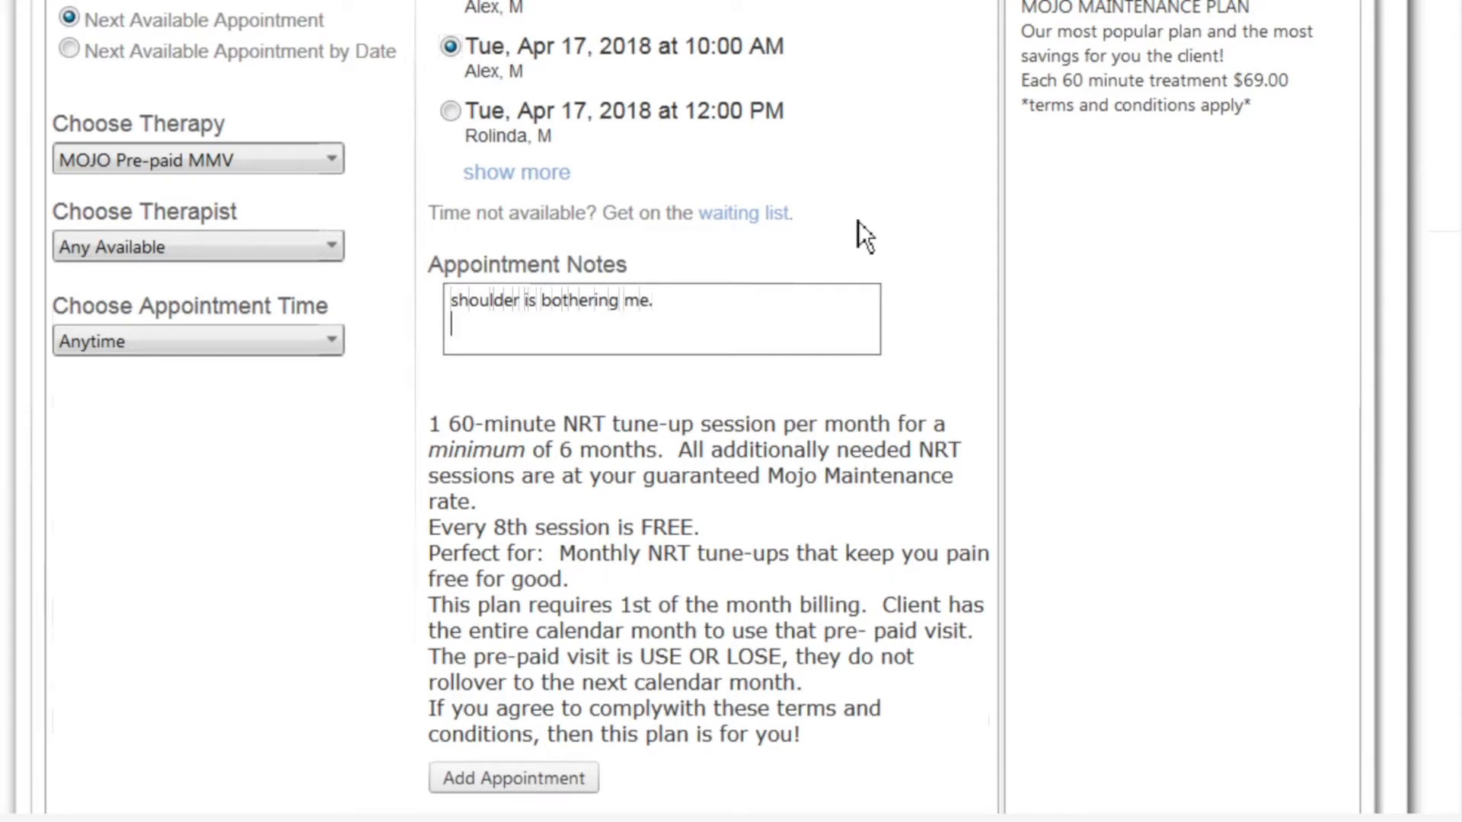
{"action": "type", "text": "i have a marat"}
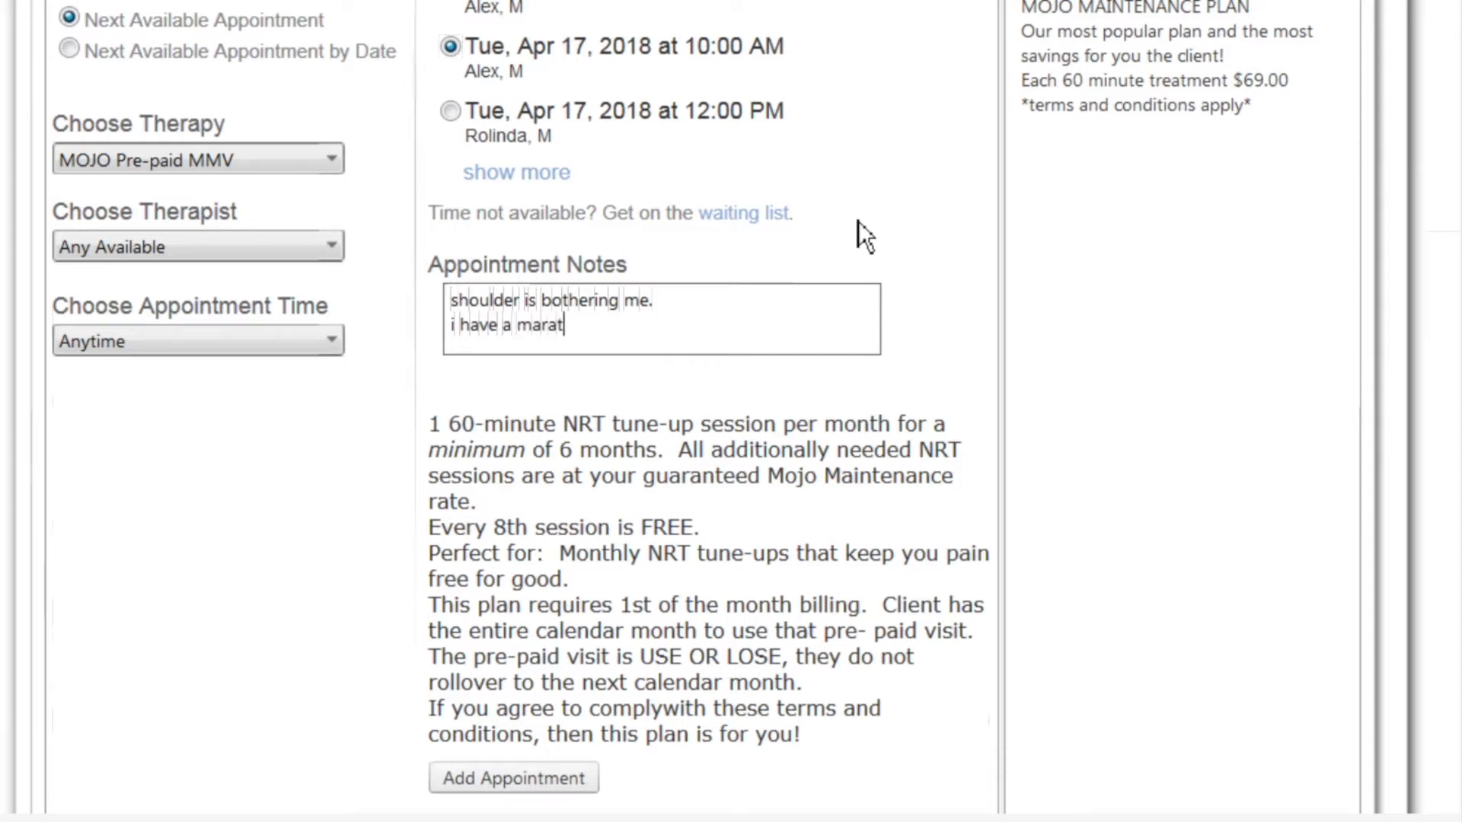
{"action": "type", "text": "hon coming "}
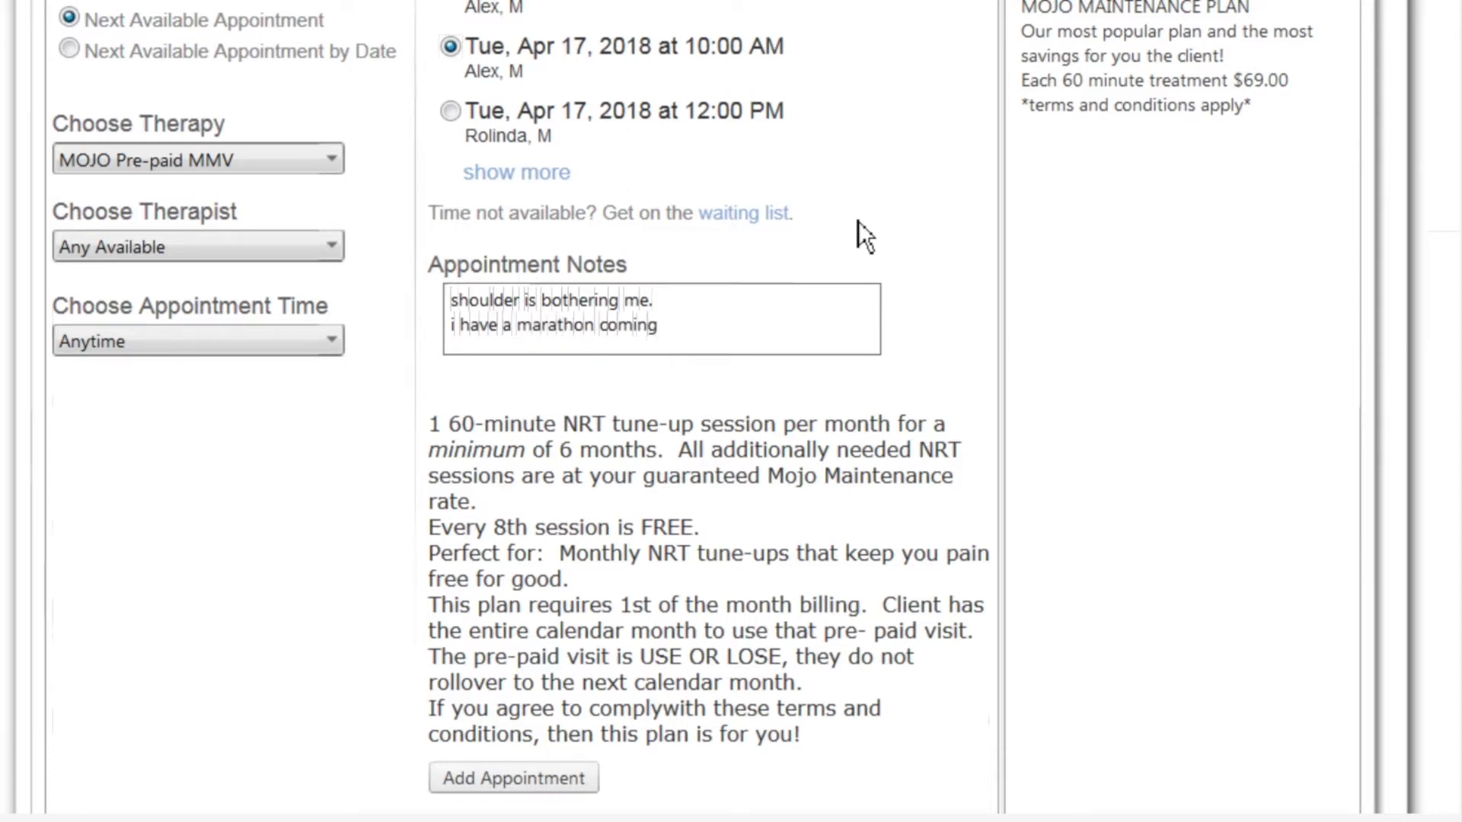
{"action": "type", "text": "up"}
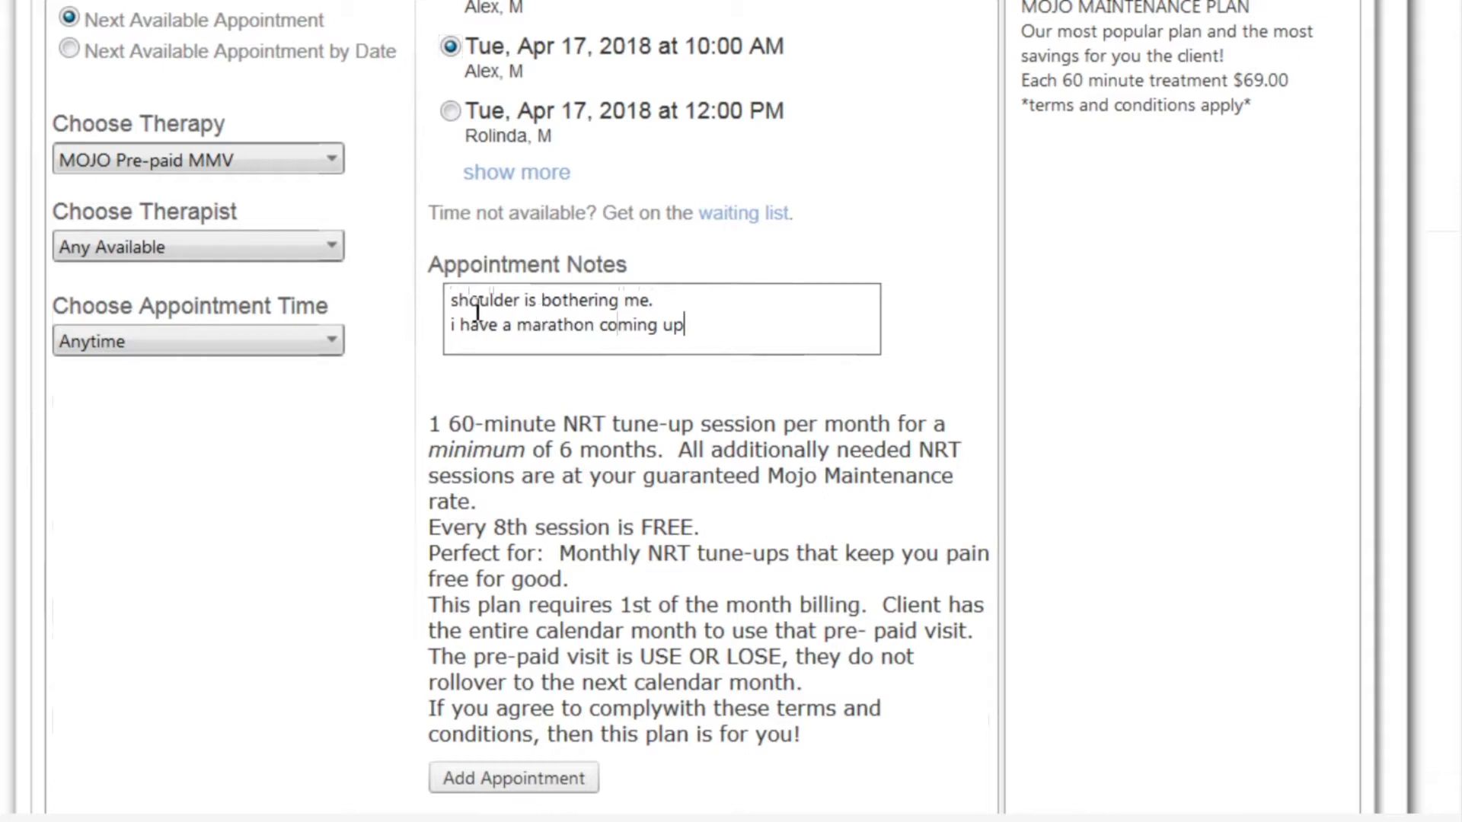
{"action": "left_click_drag", "start_coordinate": [455, 307], "coordinate": [719, 320]}
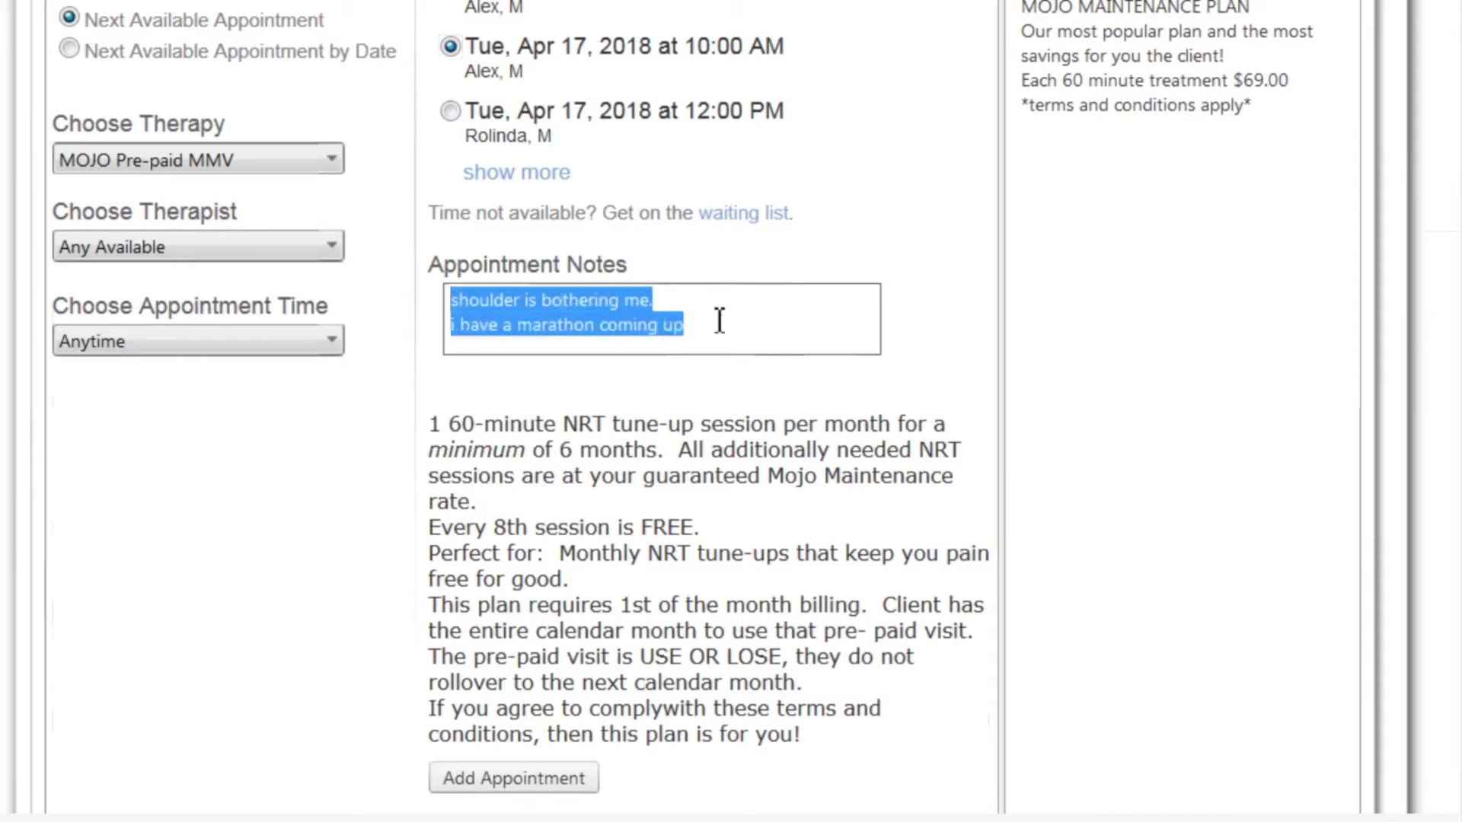
{"action": "key", "text": "BackSpace"}
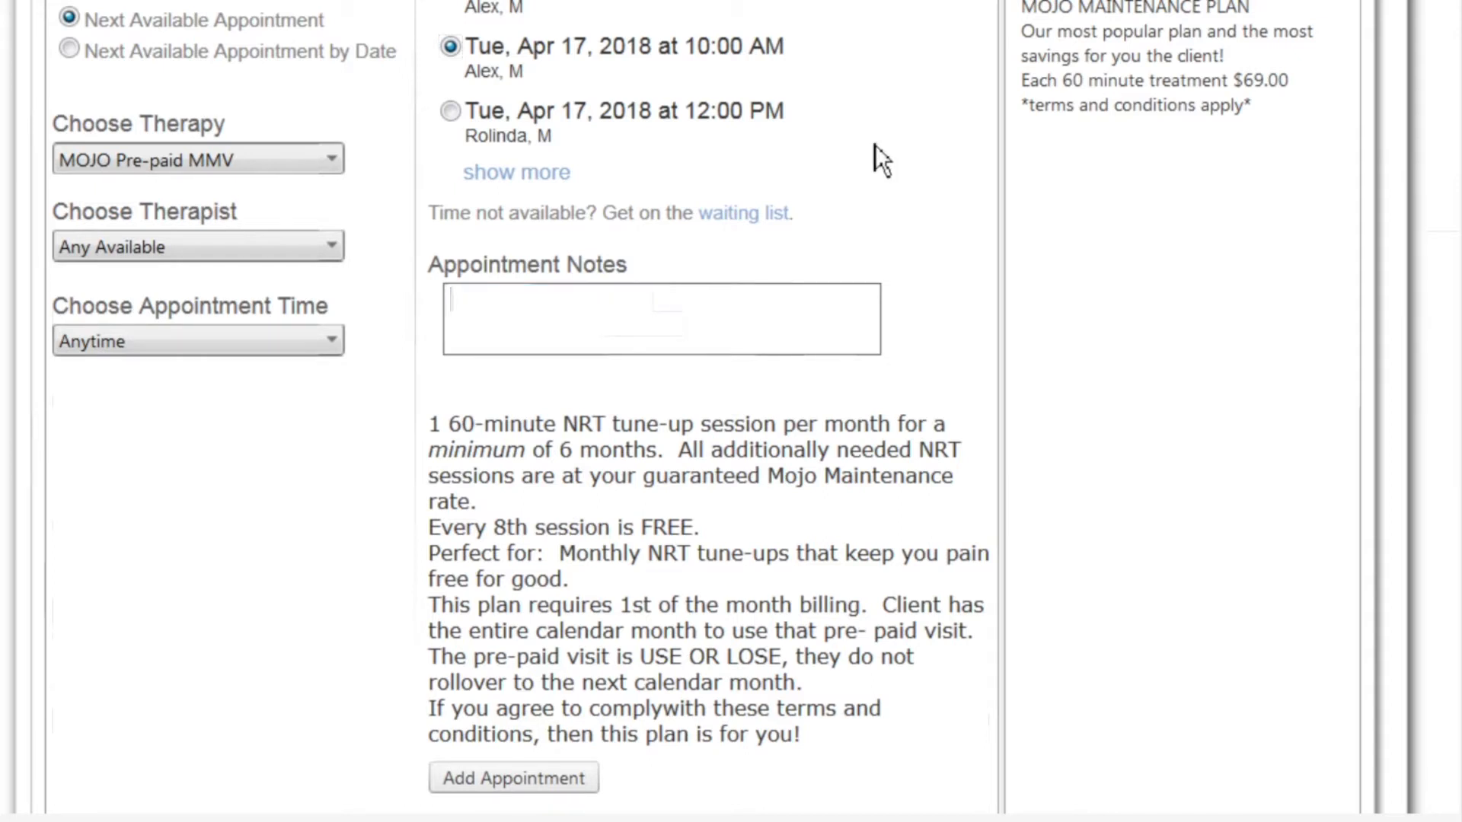
Add the appointment and review the confirmation: MOJO Pre-paid MMV, Tue Apr 17, 10:00 AM, $0.00
{"action": "scroll", "coordinate": [875, 146], "scroll_direction": "down", "scroll_amount": 3}
{"action": "scroll", "coordinate": [877, 144], "scroll_direction": "down", "scroll_amount": 2}
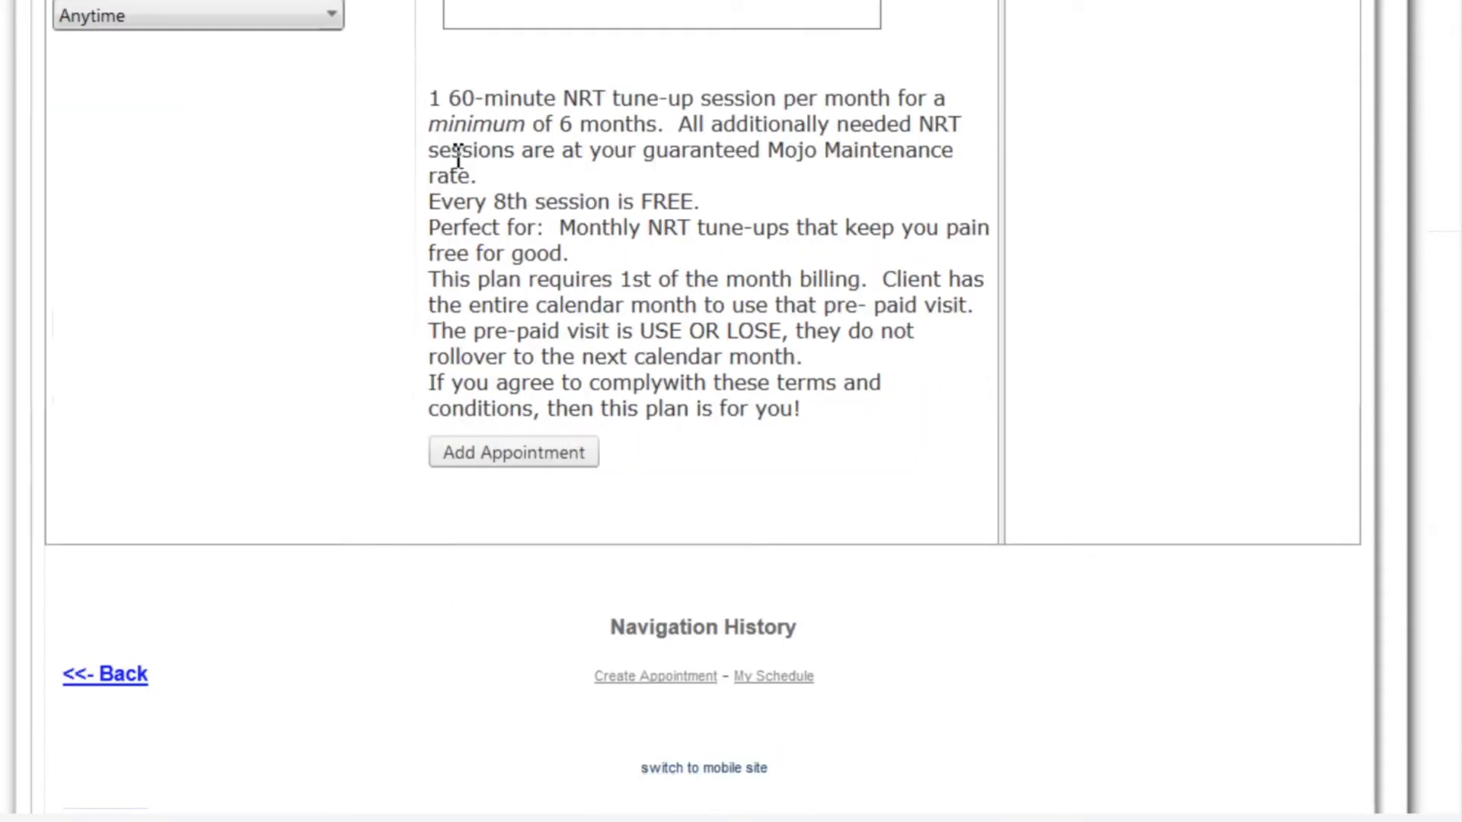
{"action": "left_click", "coordinate": [516, 466]}
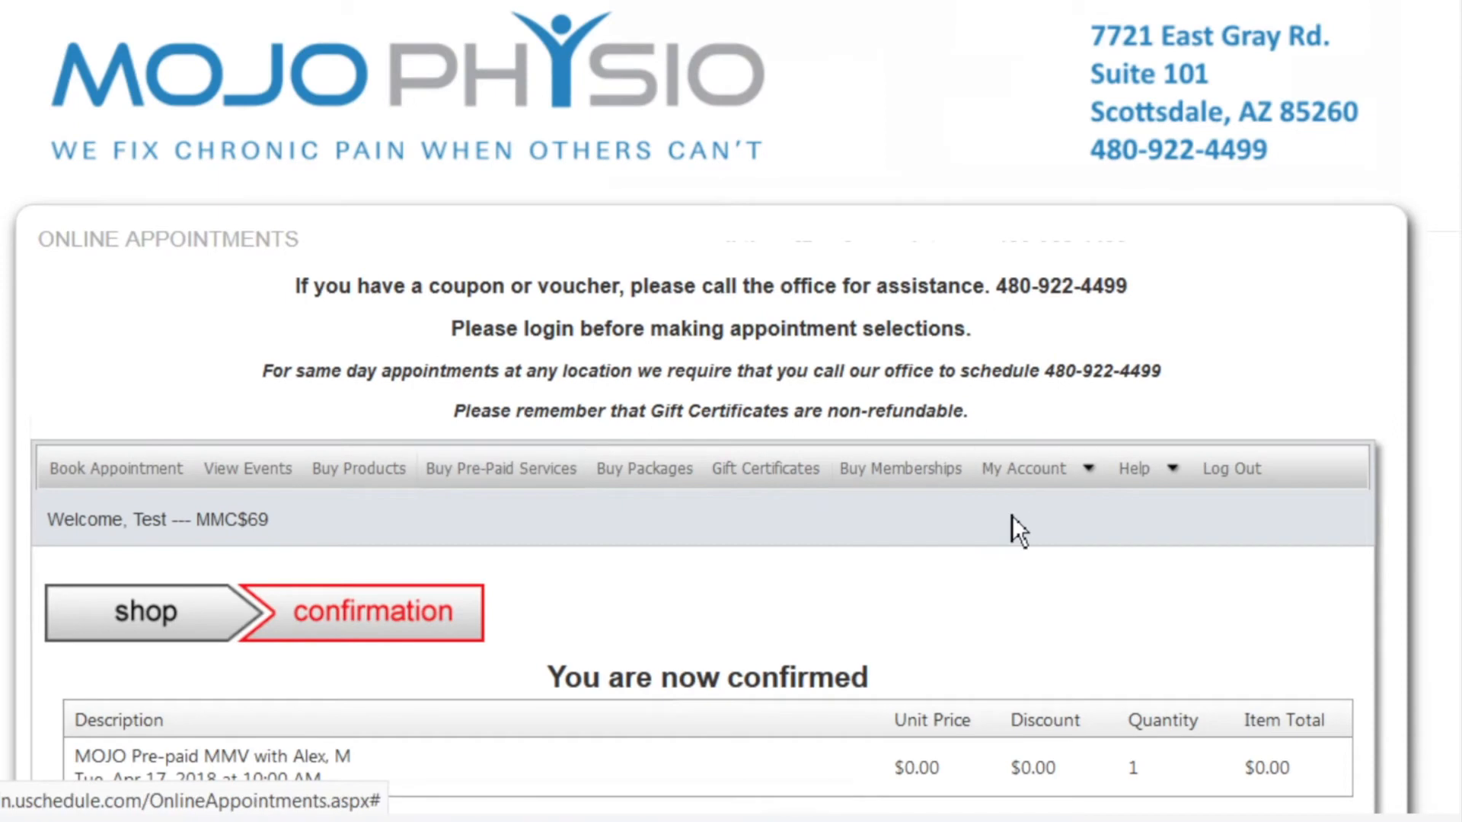
{"action": "scroll", "coordinate": [1006, 491], "scroll_direction": "down", "scroll_amount": 3}
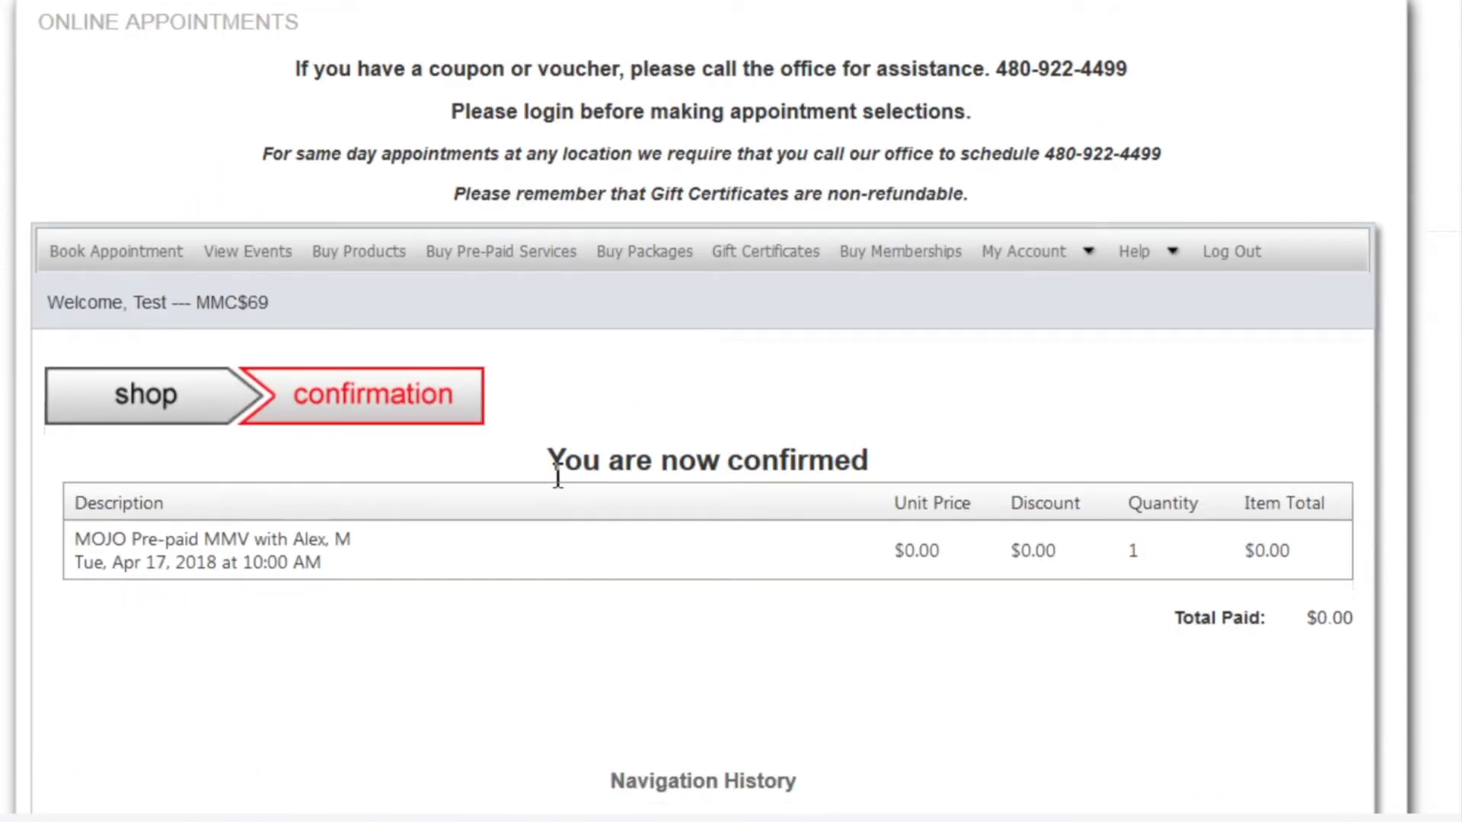
{"action": "scroll", "coordinate": [557, 476], "scroll_direction": "down", "scroll_amount": 2}
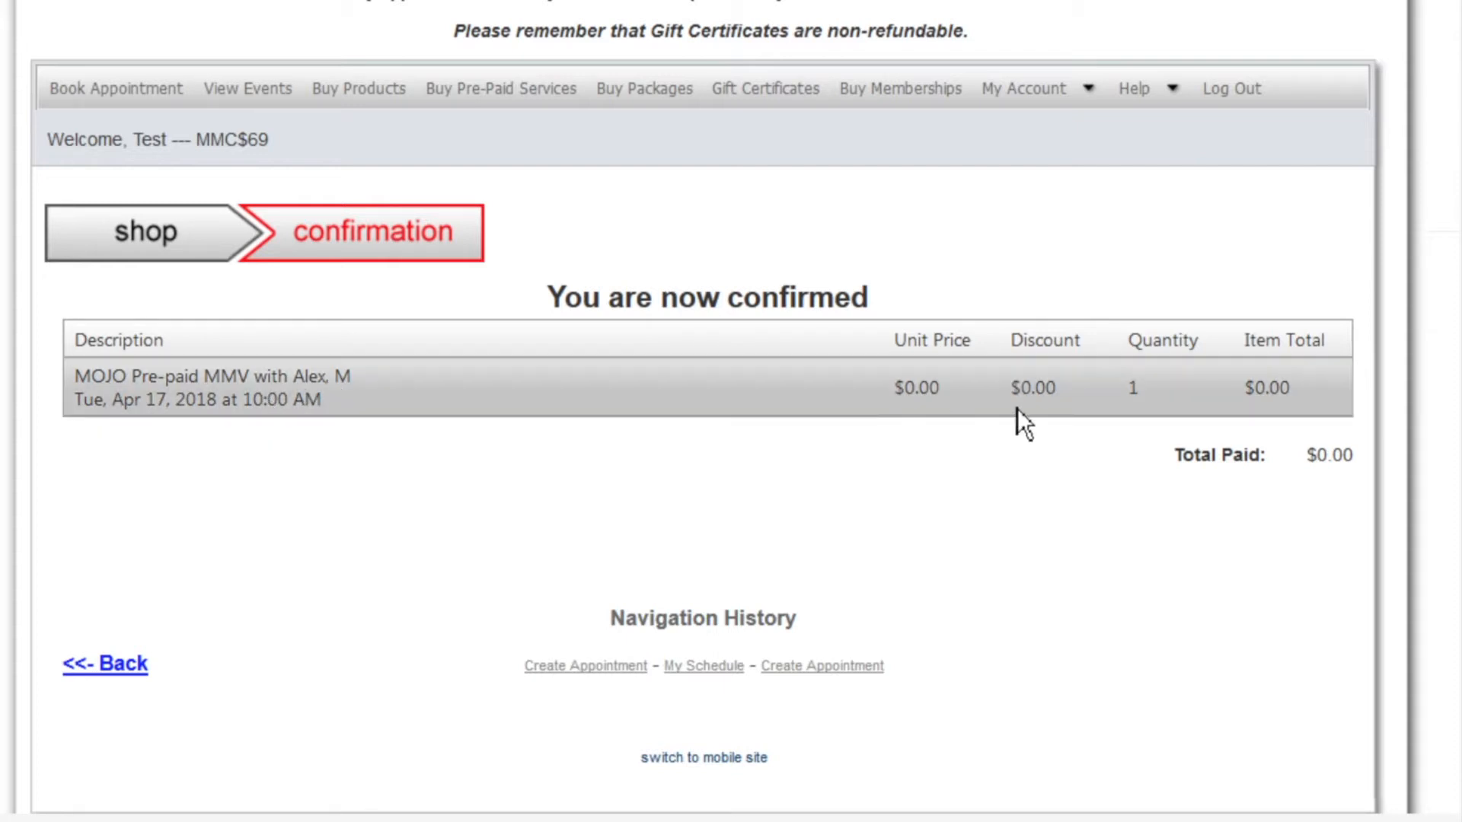
{"action": "scroll", "coordinate": [839, 485], "scroll_direction": "down", "scroll_amount": 1}
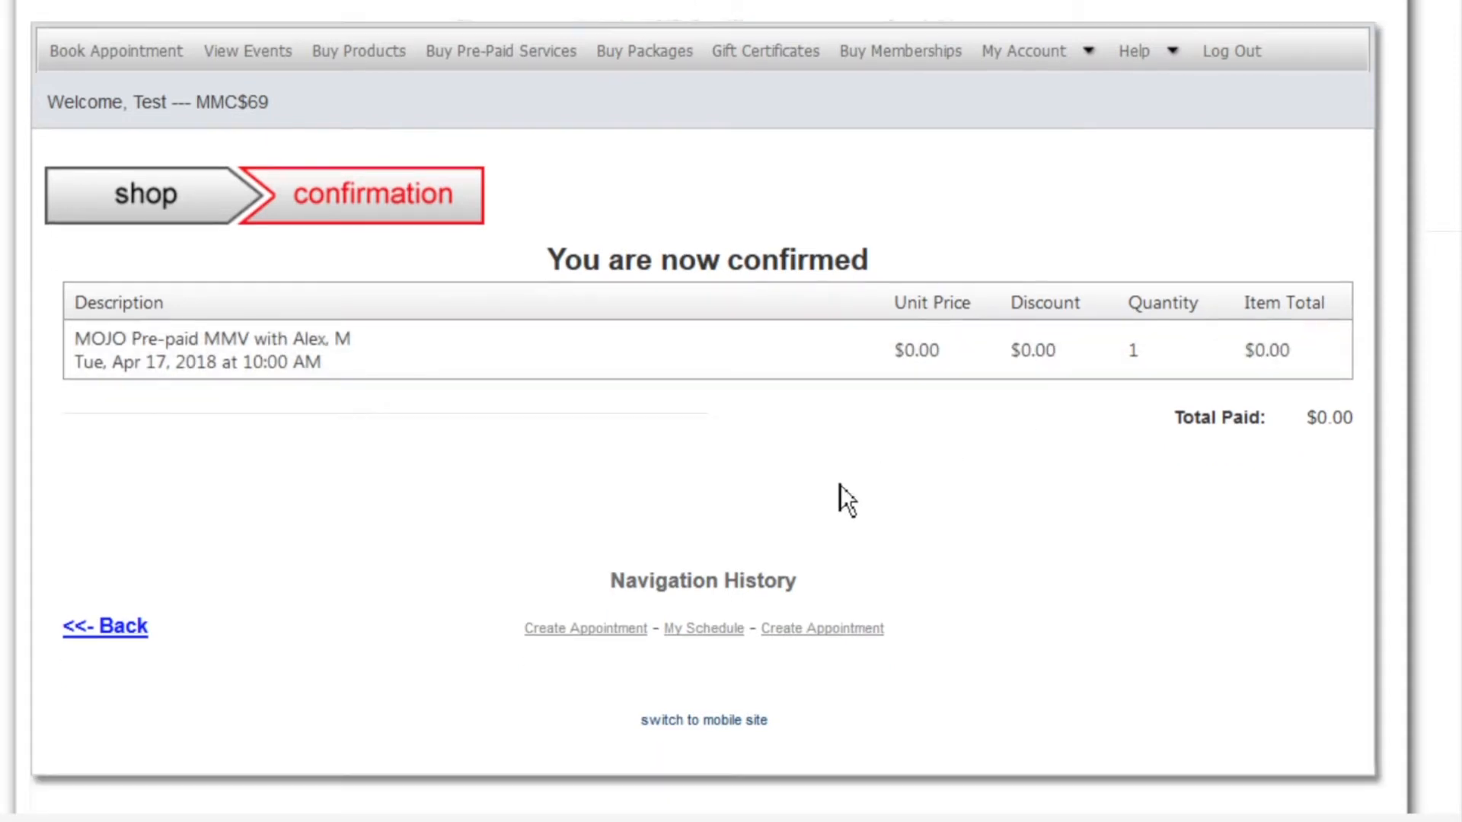